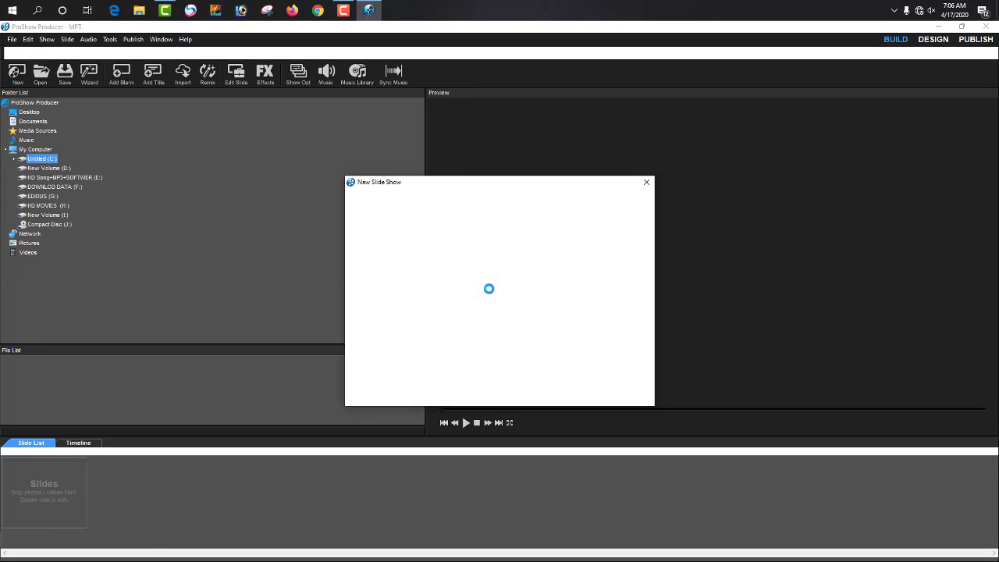
Dismiss the New Slide Show dialog.
click(634, 394)
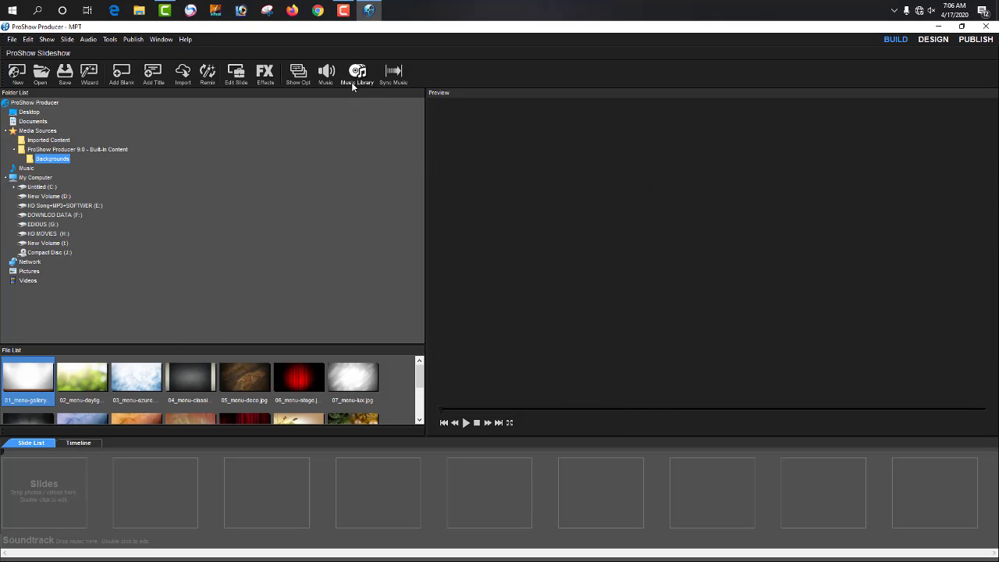
click(12, 39)
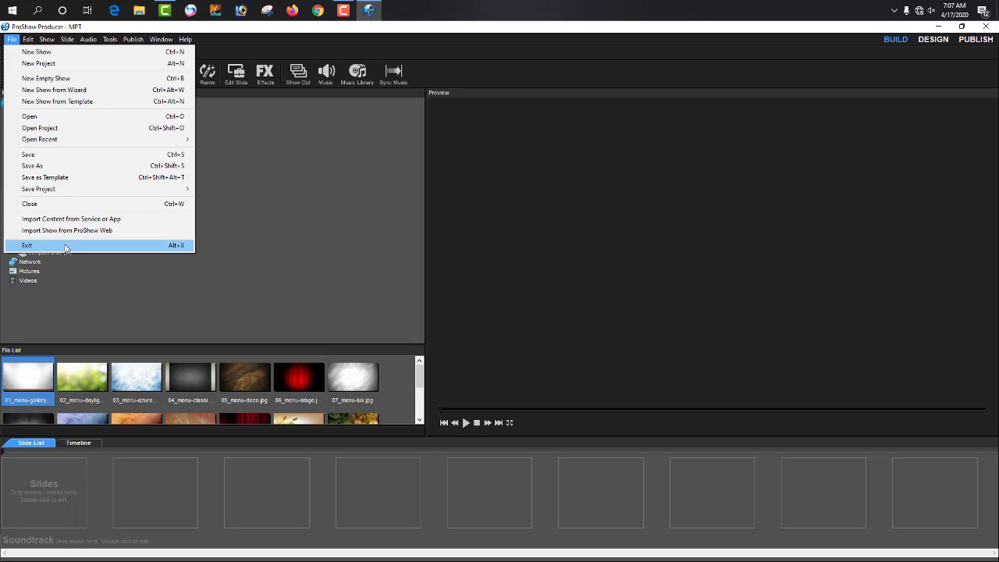
mouse_move(28, 43)
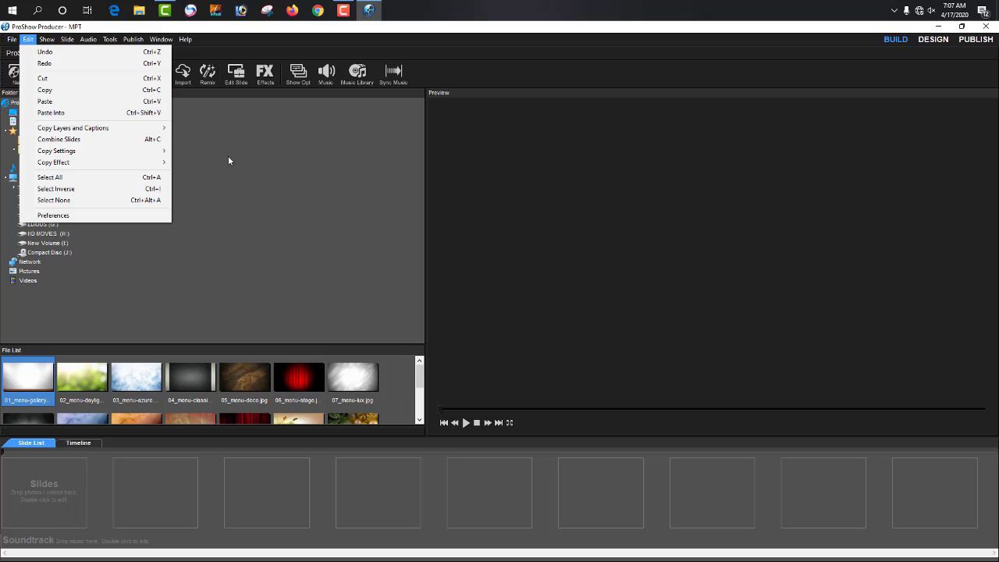
click(121, 119)
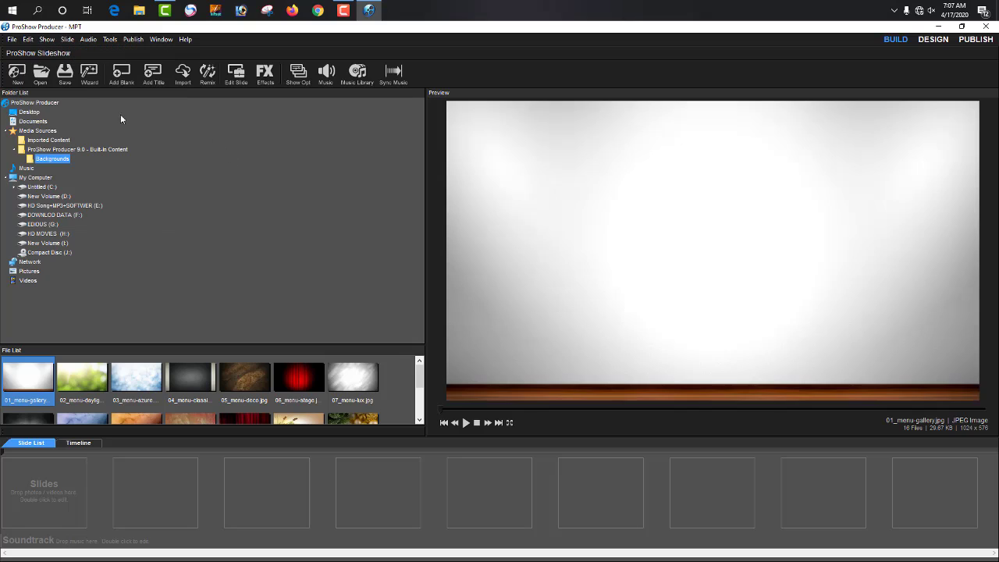
Start the slideshow wizard and continue past its introduction to the theme selection.
click(91, 77)
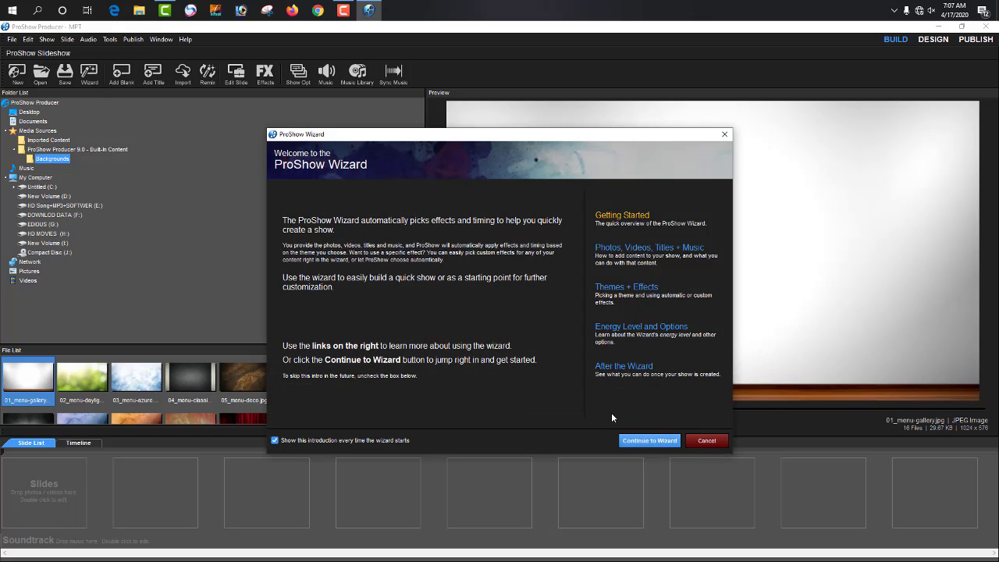
click(662, 441)
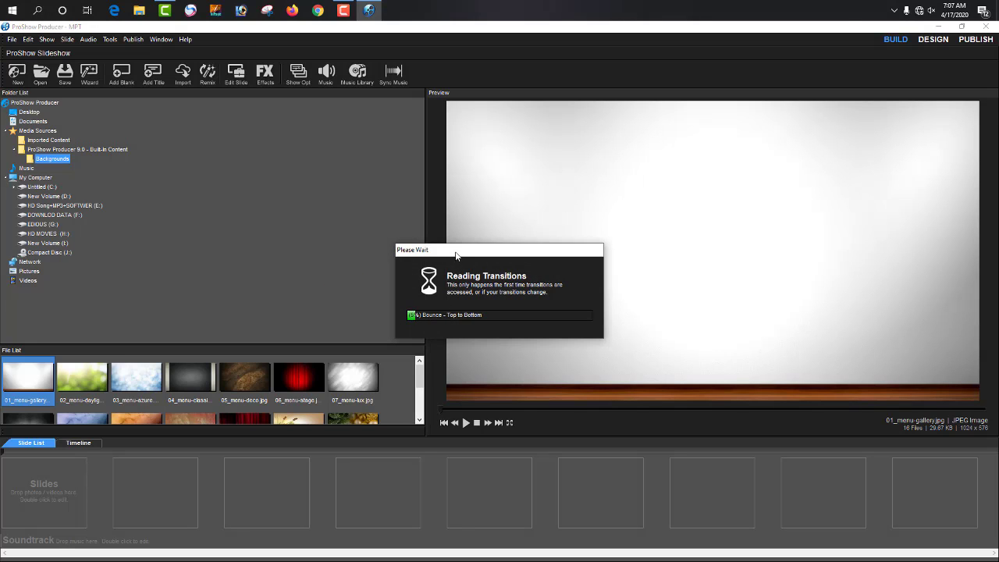
drag(457, 255, 408, 266)
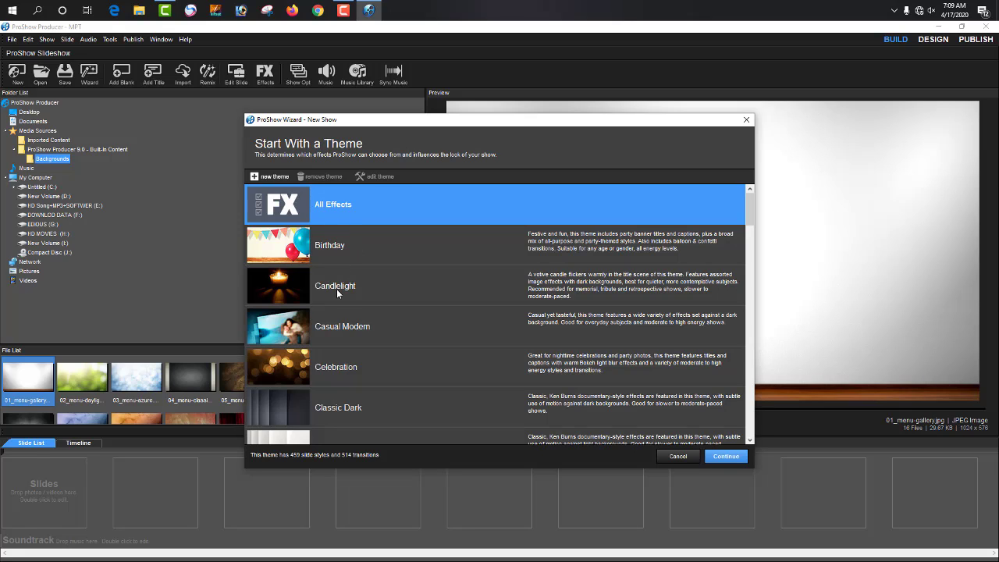
Browse the wizard's theme list, examining themes such as Casual Modern, Celebration, Clean & Simple Dark and Collage Dissolve Light.
click(343, 334)
scroll(342, 344, down, 1)
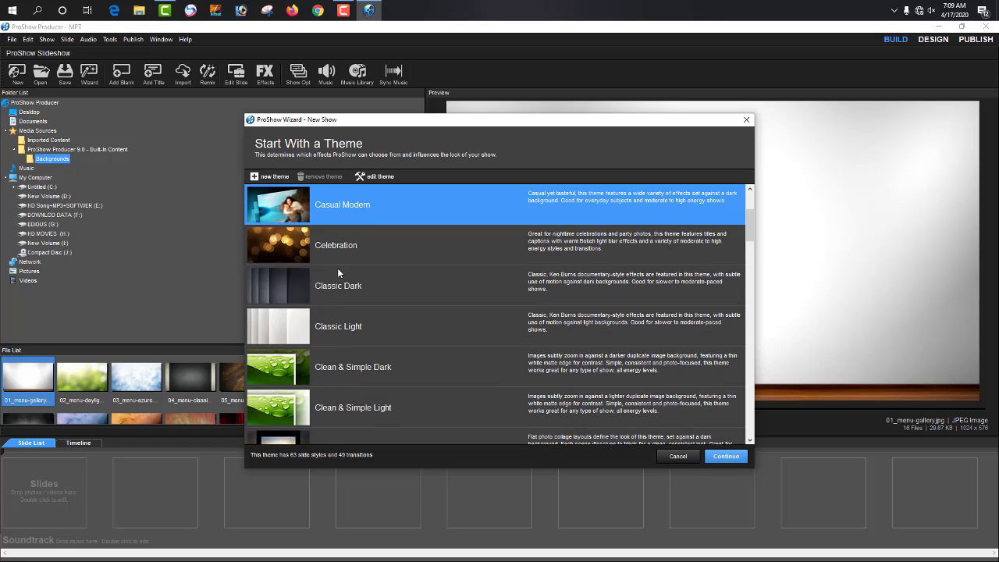
click(337, 249)
click(356, 295)
scroll(352, 290, down, 1)
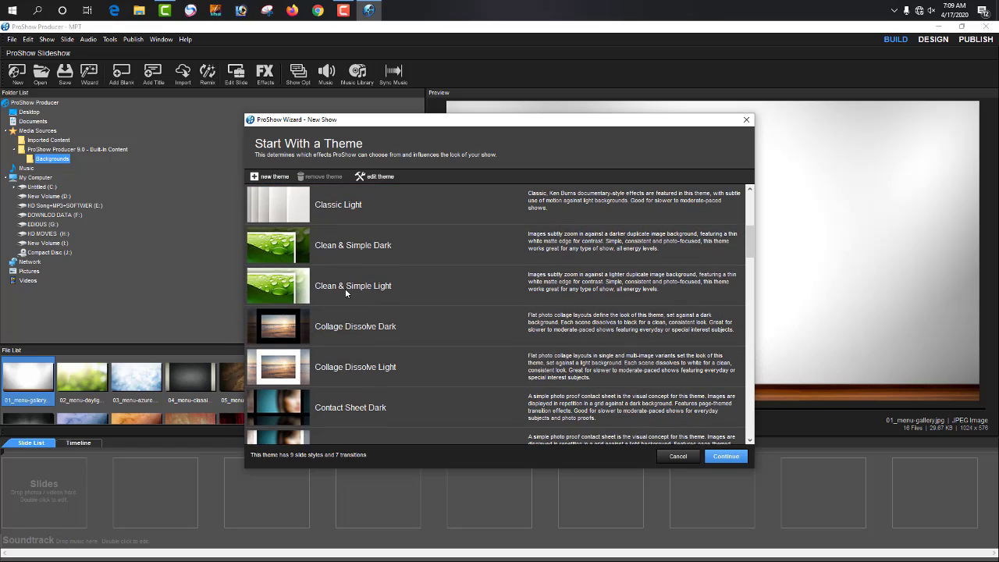
click(357, 214)
click(359, 255)
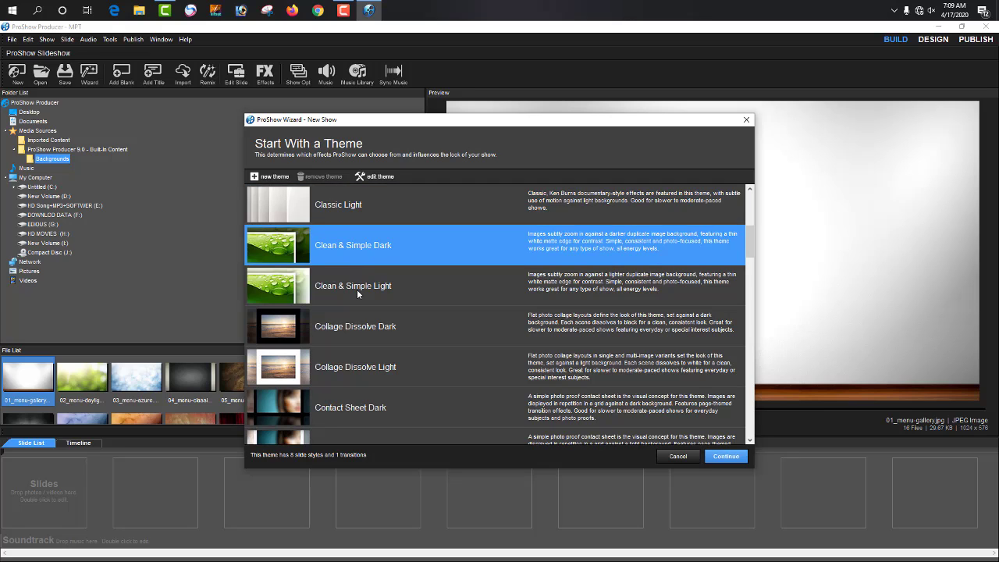
click(357, 289)
click(360, 336)
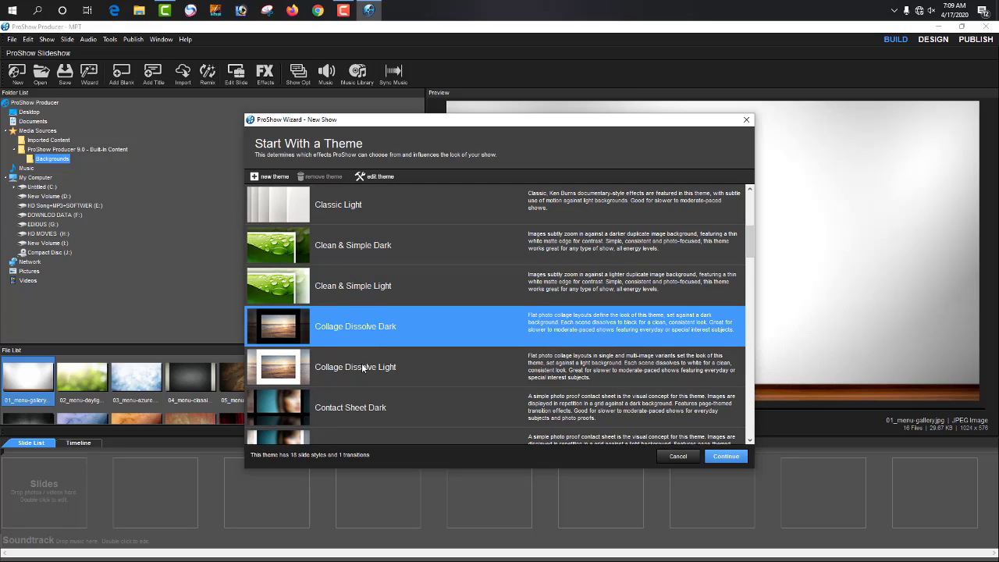
click(363, 368)
scroll(364, 387, down, 1)
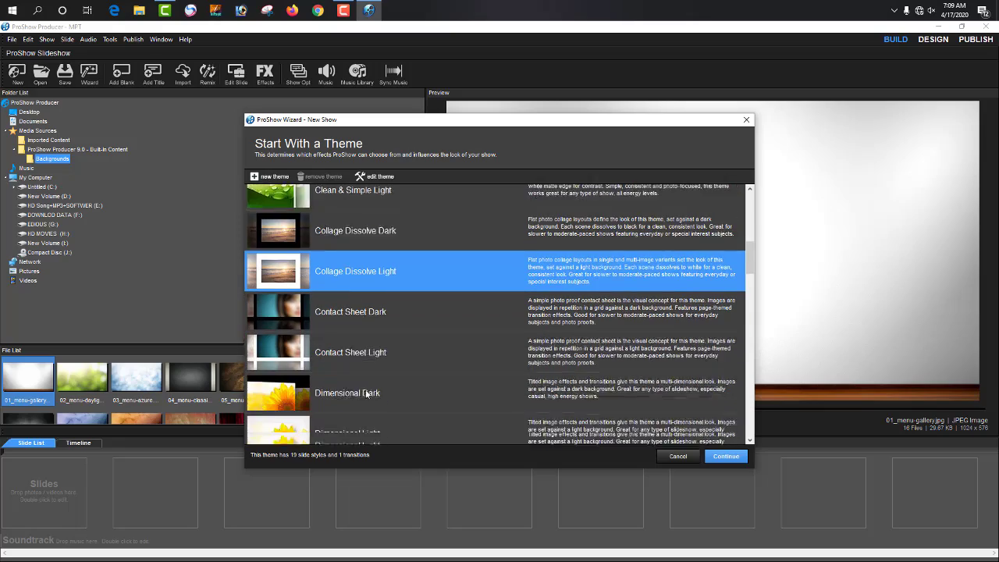
click(365, 296)
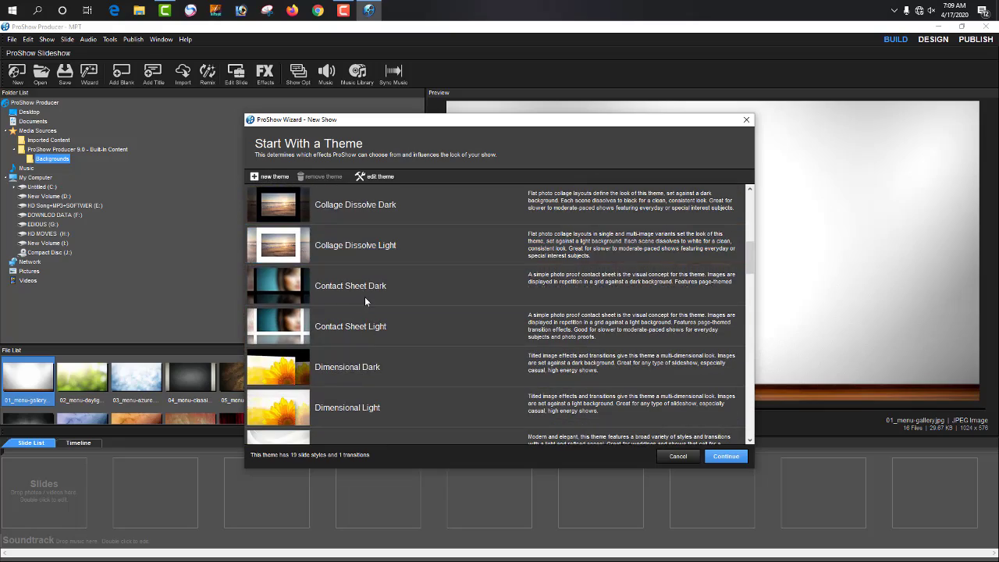
scroll(360, 339, down, 6)
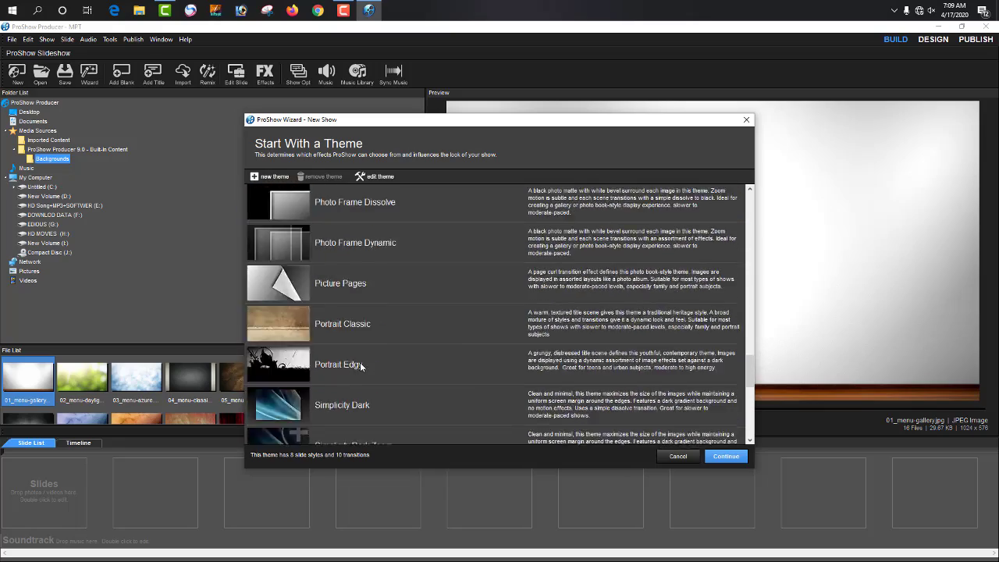
scroll(360, 362, up, 4)
click(358, 313)
scroll(358, 312, up, 2)
scroll(359, 328, down, 6)
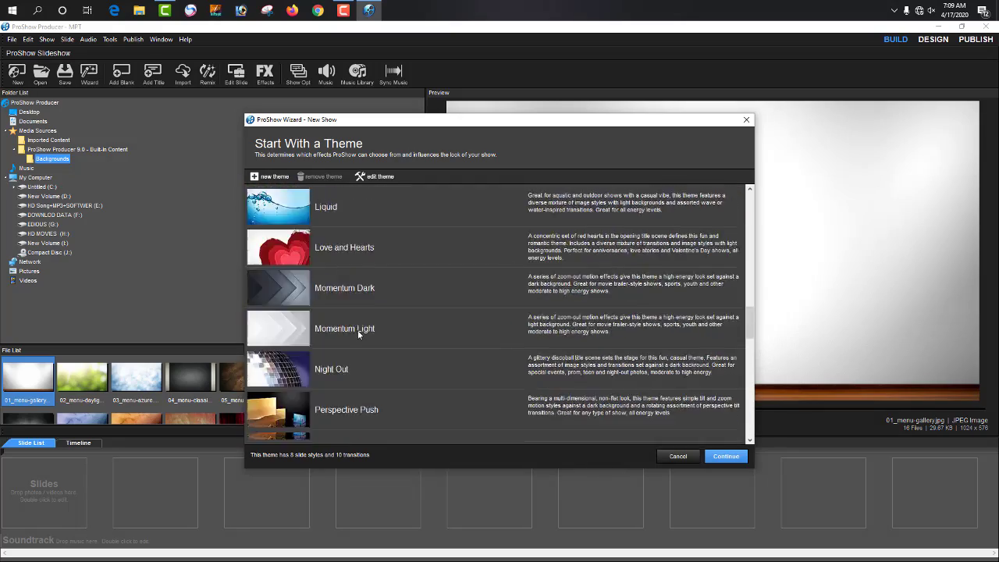
scroll(361, 346, up, 2)
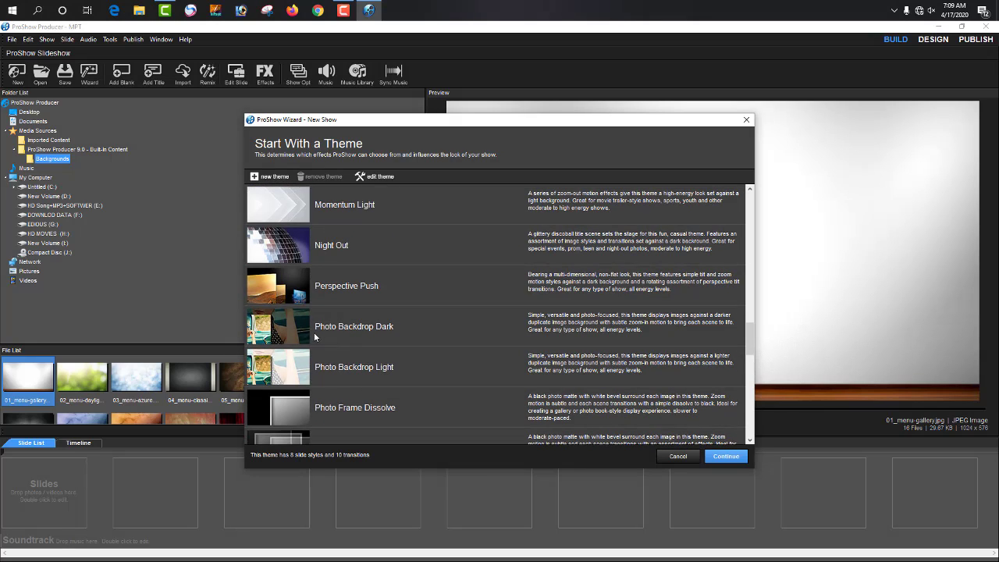
scroll(312, 336, down, 5)
scroll(390, 281, up, 10)
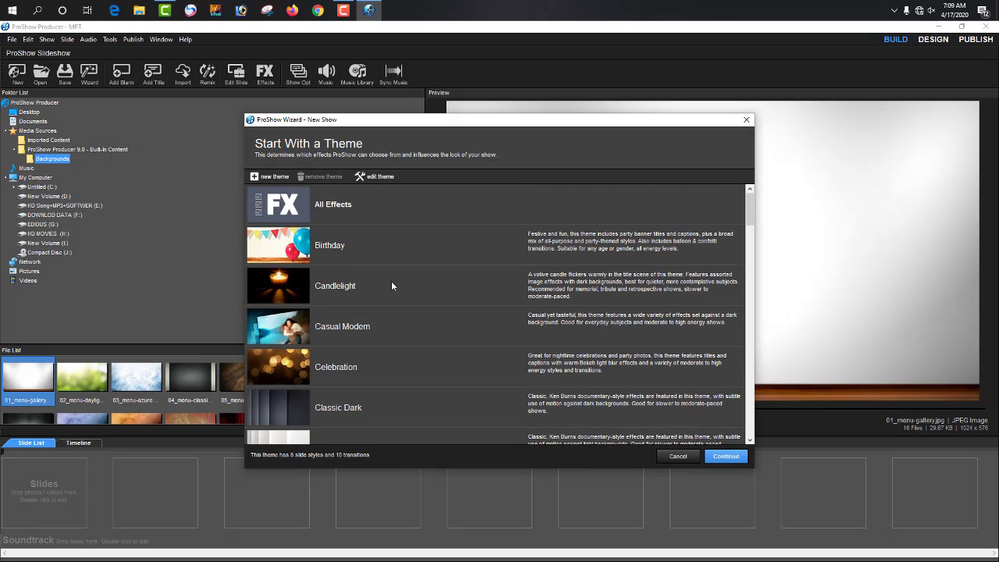
Choose the All Effects theme for the new show and continue to the wizard's content page.
click(368, 209)
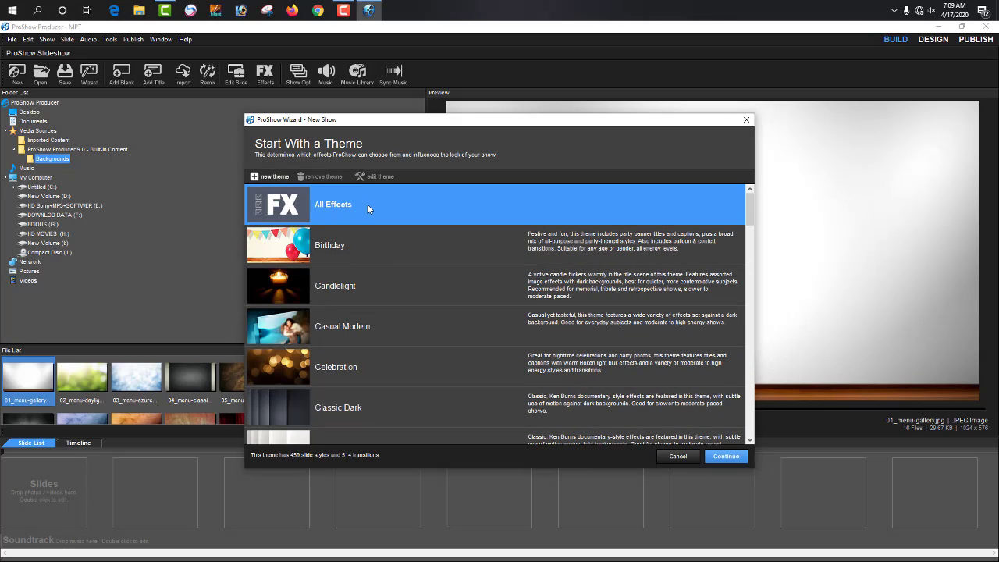
click(720, 458)
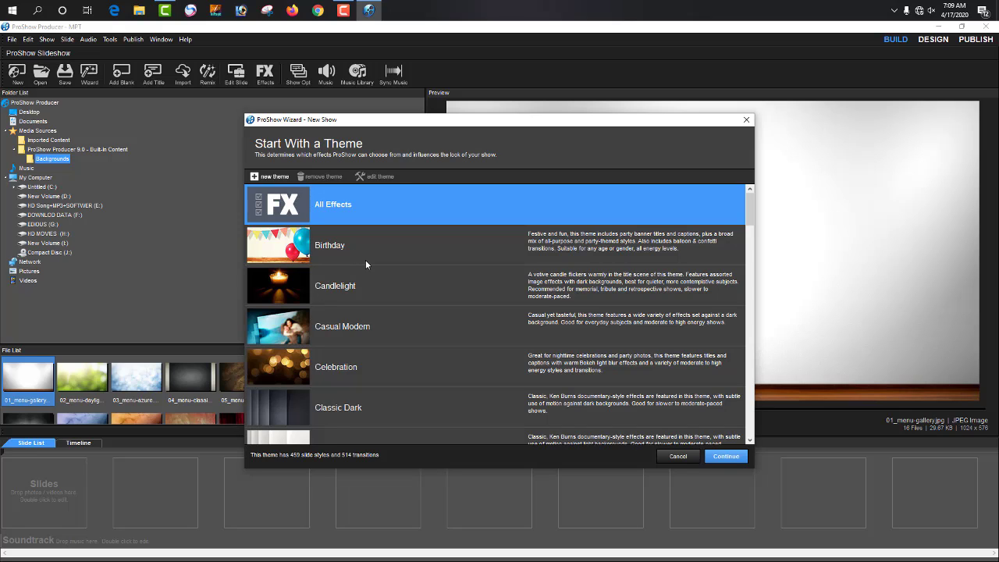
click(724, 457)
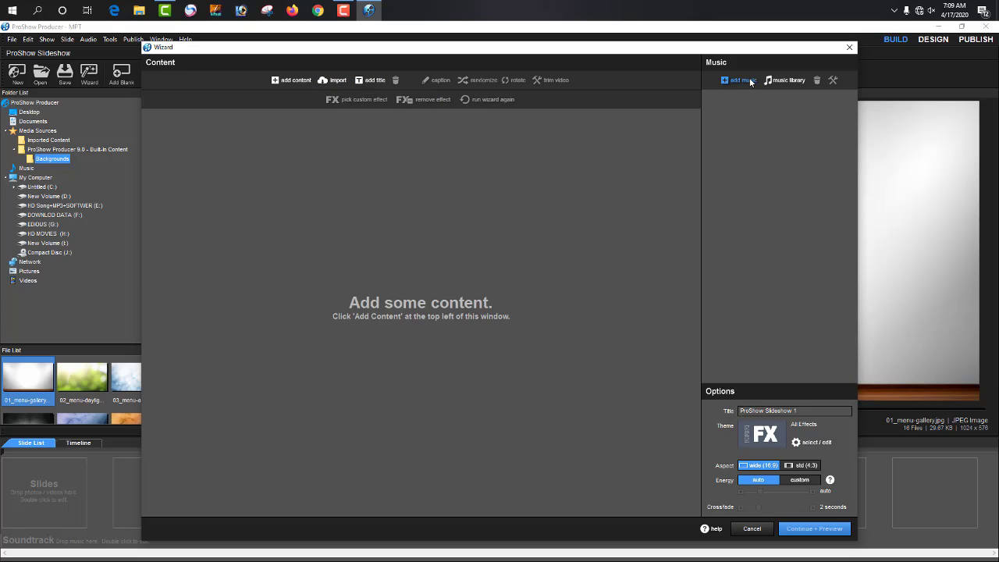
Add all images from the Desktop's "my picture" folder and move one red banner image to second place.
click(282, 80)
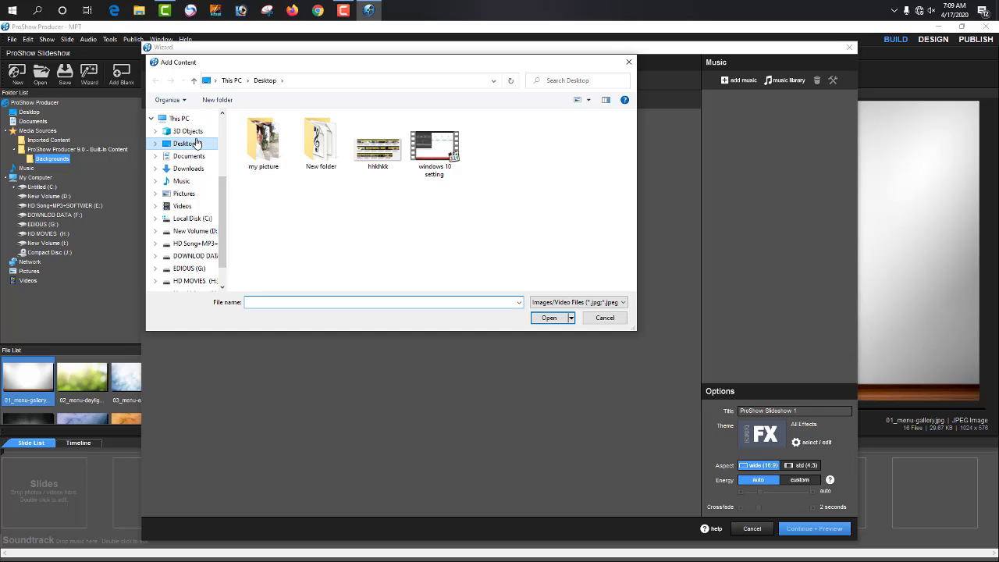
click(198, 144)
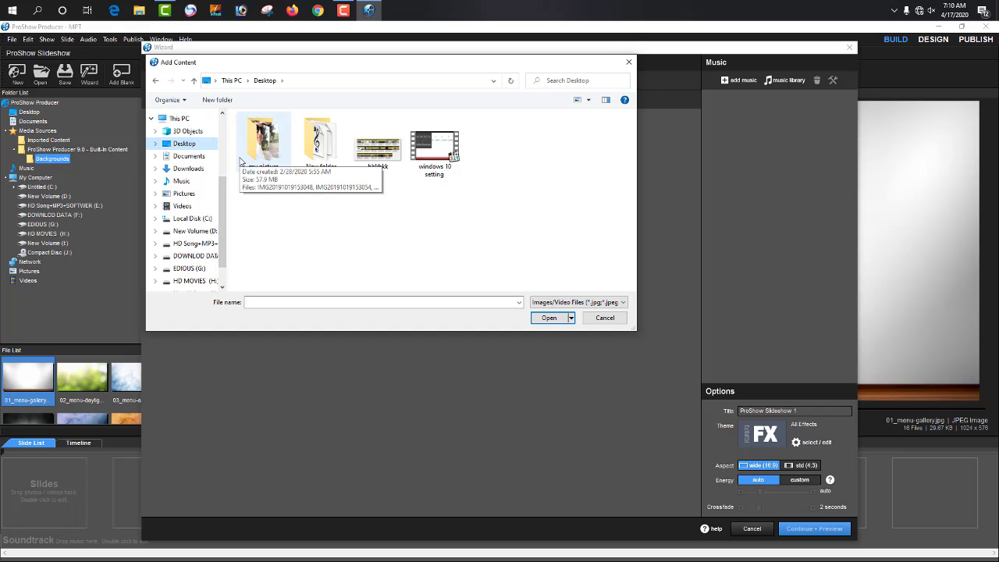
click(263, 160)
key(Return)
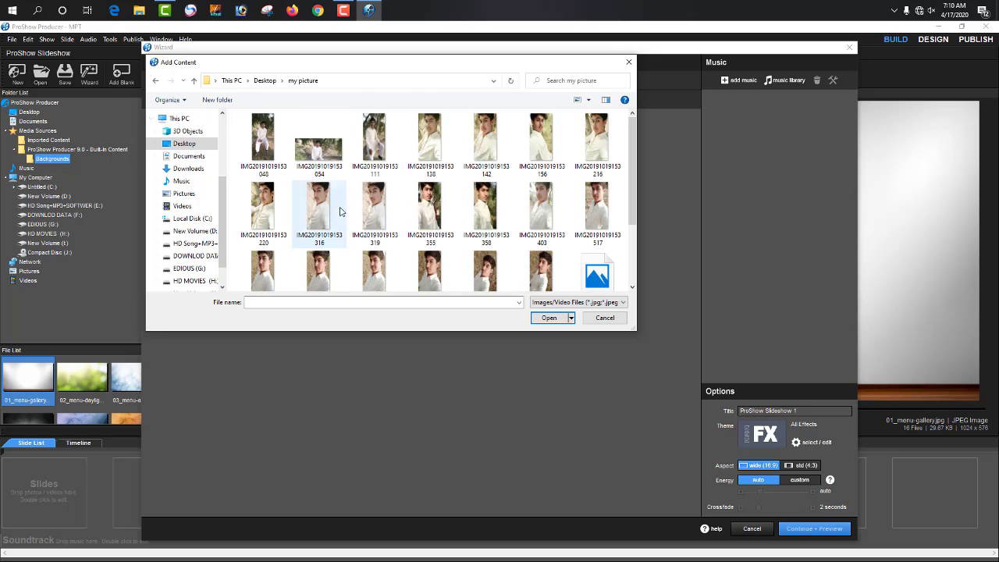
key(ctrl+a)
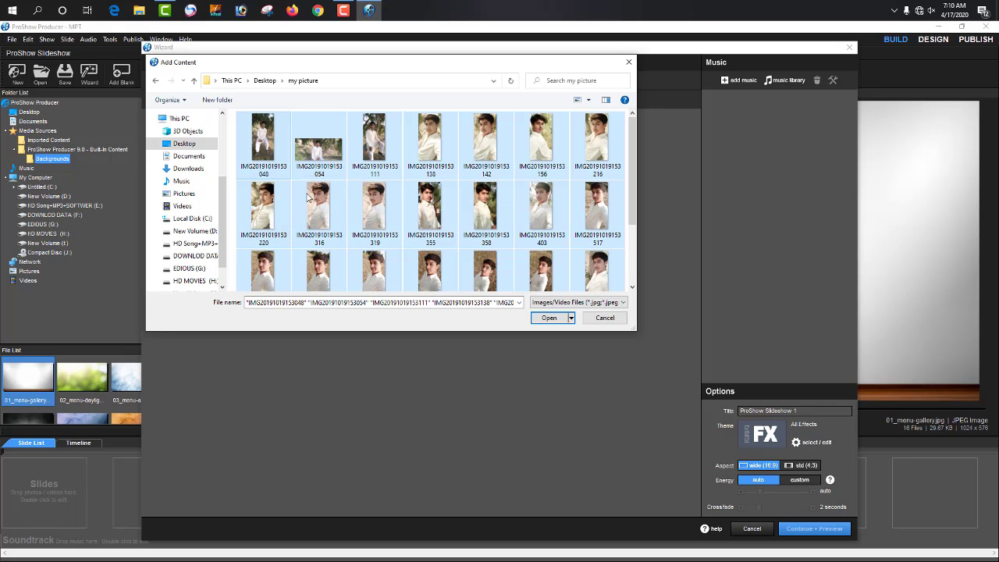
click(536, 315)
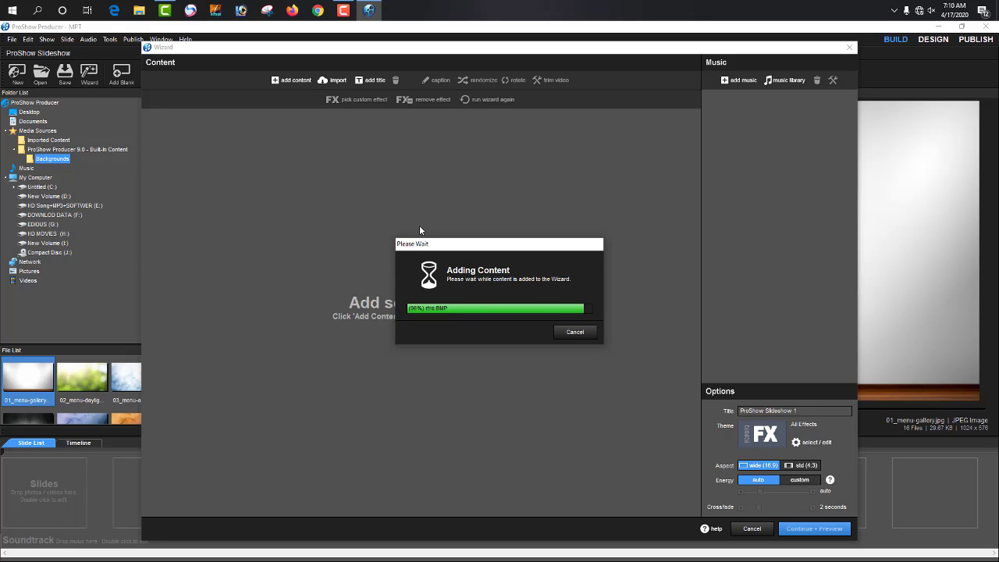
drag(259, 389, 244, 142)
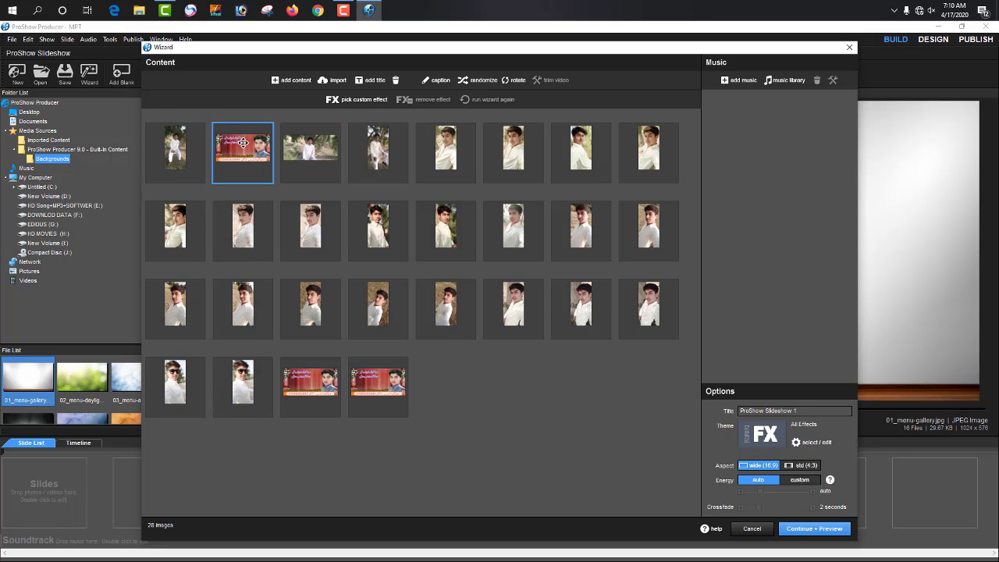
Add a title slide with the text "welcome my chanal".
click(371, 81)
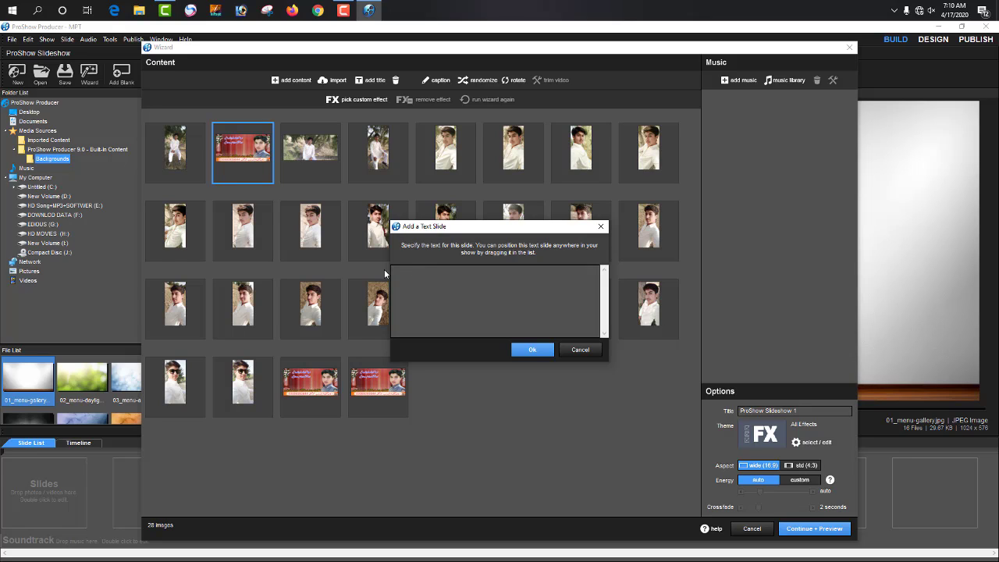
text(welcome my chanal)
click(532, 350)
Reorder the content so the title slide is first and red banner images are second and fifth.
drag(286, 156, 158, 160)
drag(283, 159, 241, 164)
drag(441, 371, 413, 160)
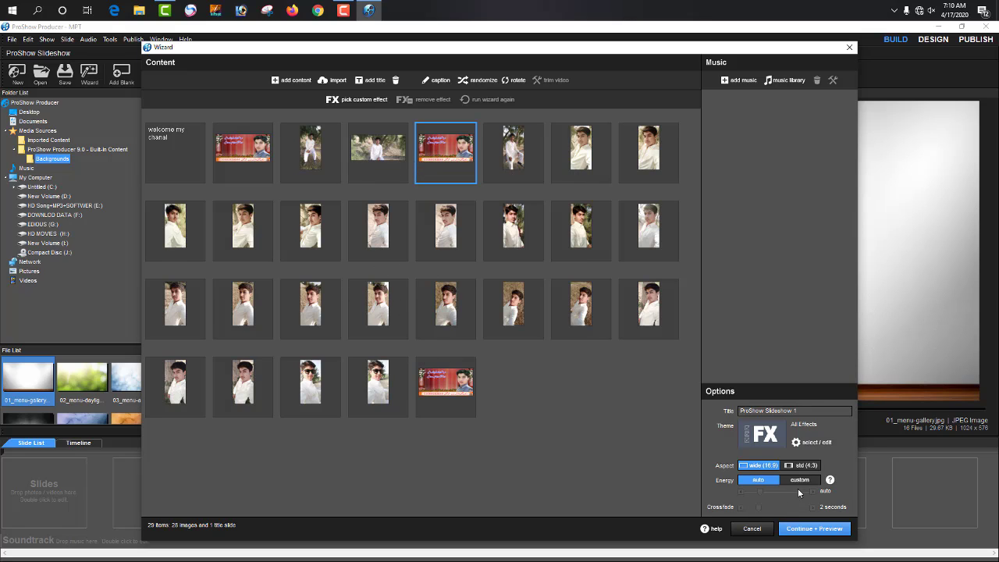
Switch the show's energy level to custom and back to auto.
click(799, 480)
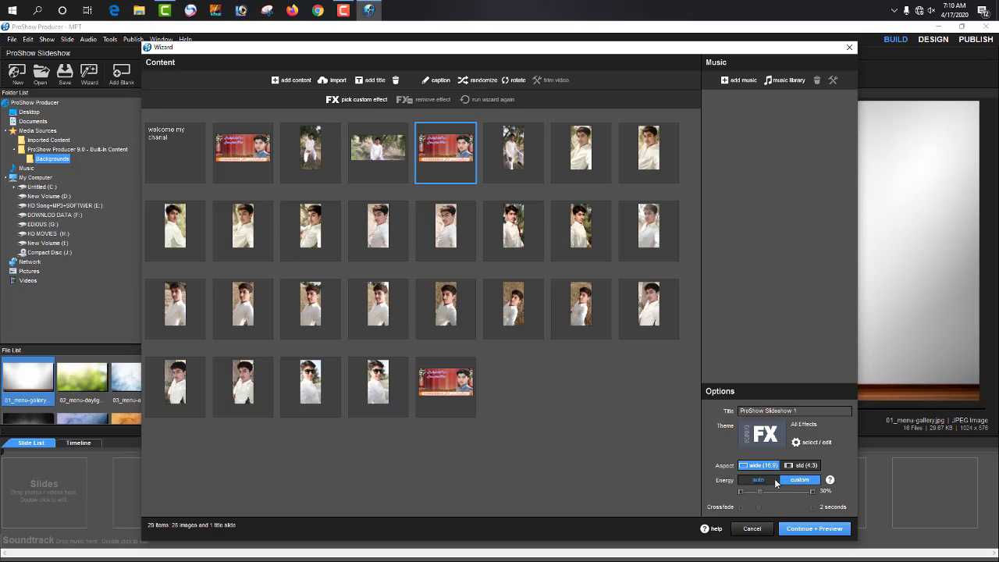
click(775, 480)
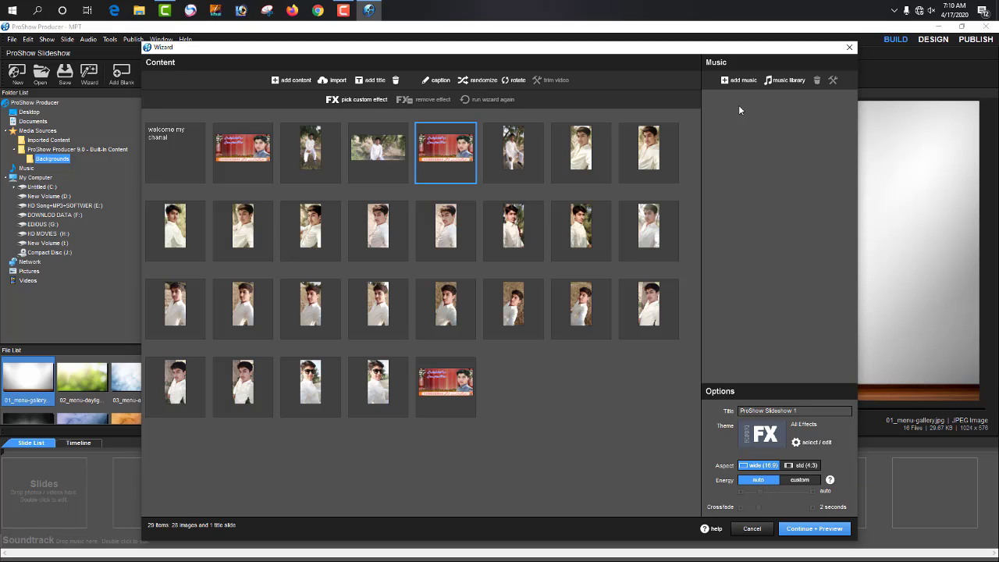
Add the Desktop audio file Warriyo_-_Mortals_.mp3 as the show's music.
click(735, 81)
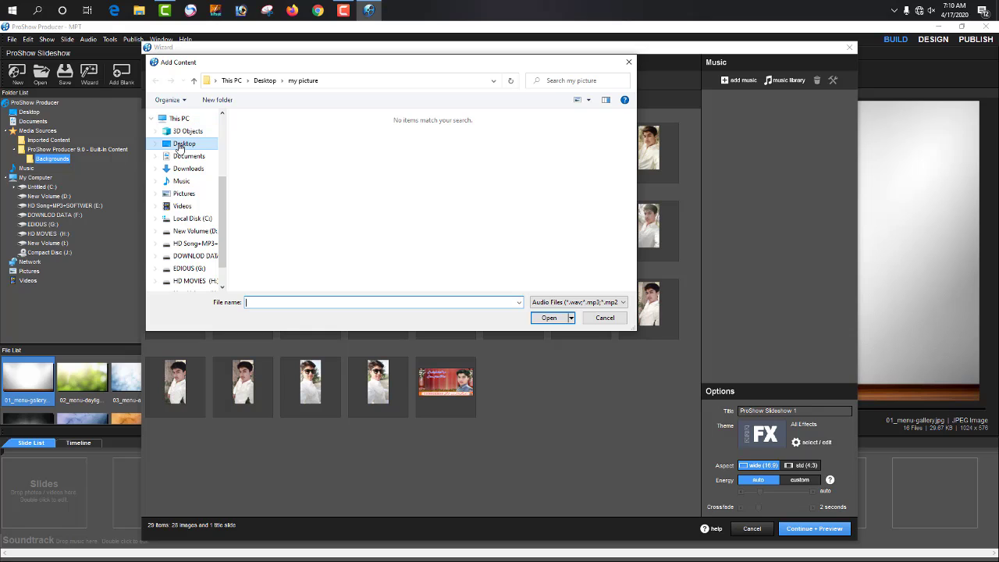
click(183, 147)
click(379, 176)
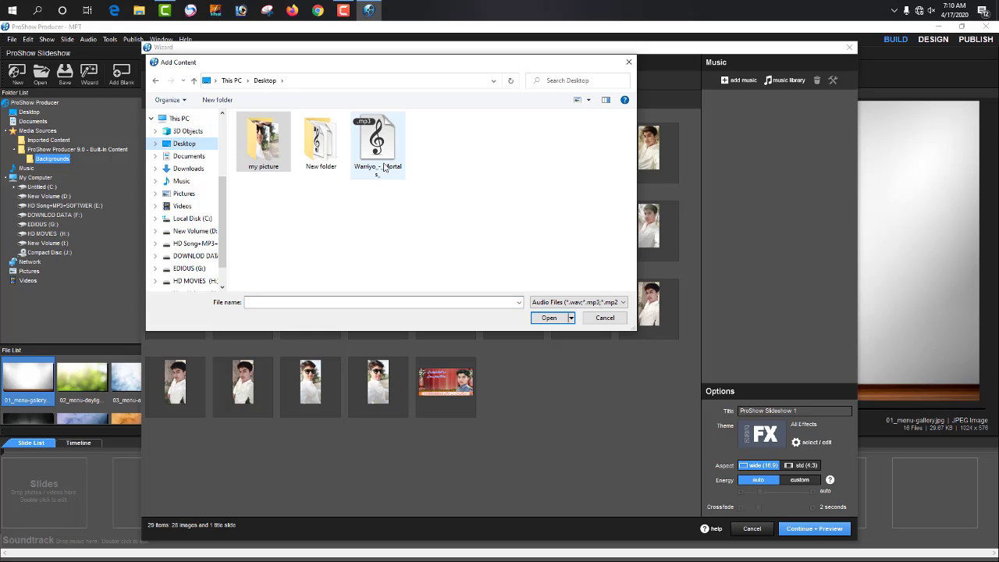
click(533, 316)
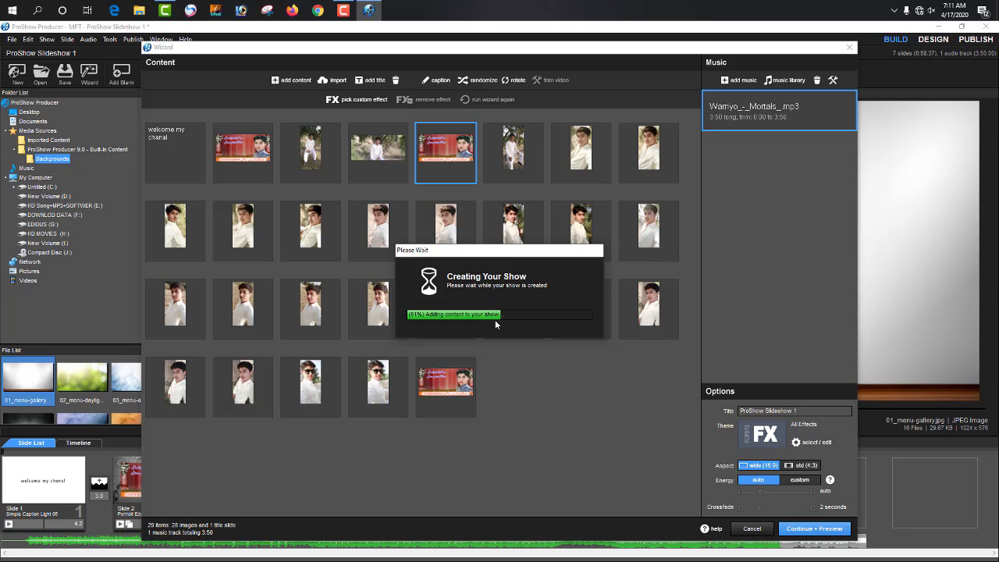
click(343, 10)
click(955, 448)
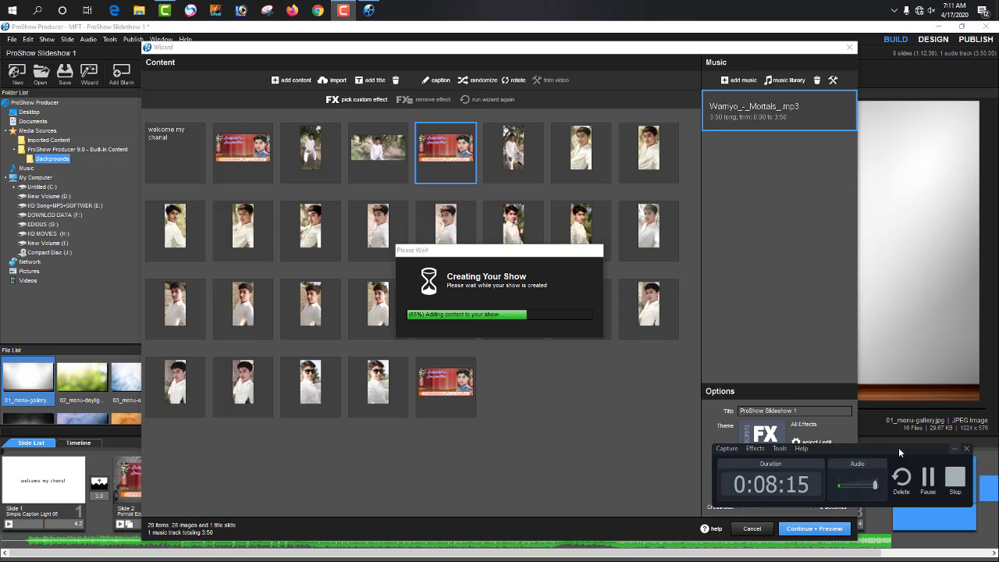
drag(495, 277, 487, 283)
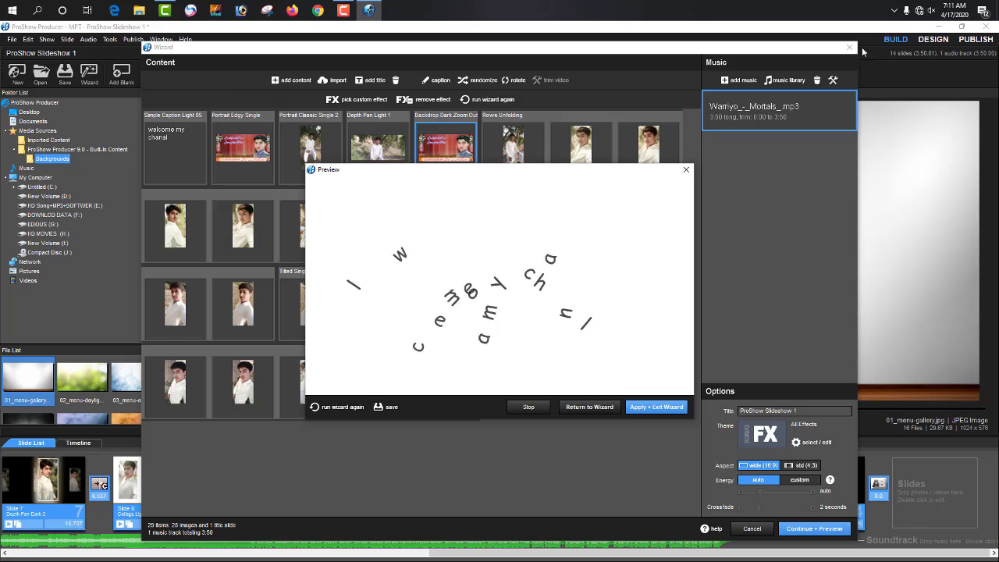
Set the system volume to 12 while previewing the show, and apply the wizard's result to leave the wizard.
click(931, 10)
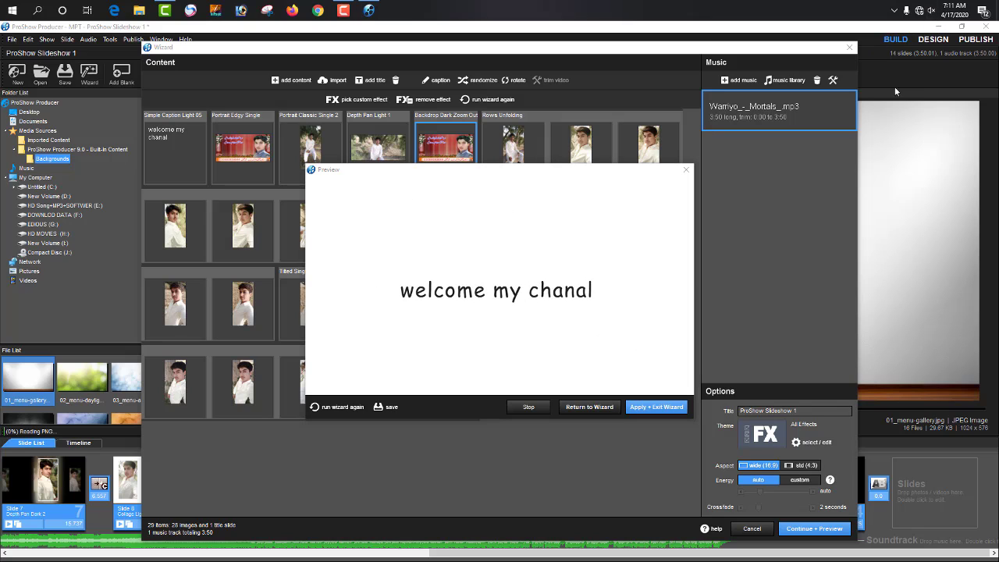
click(862, 59)
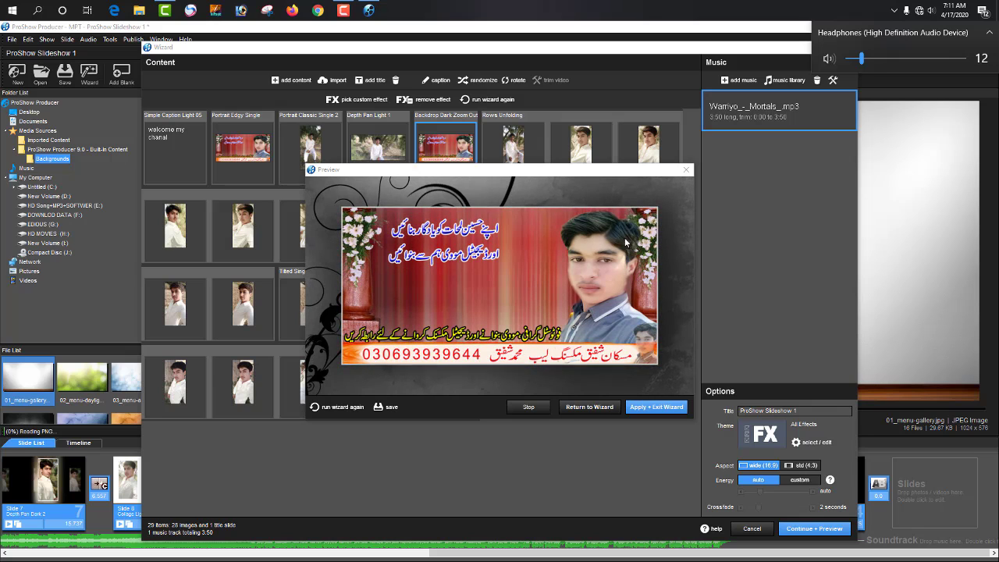
click(447, 171)
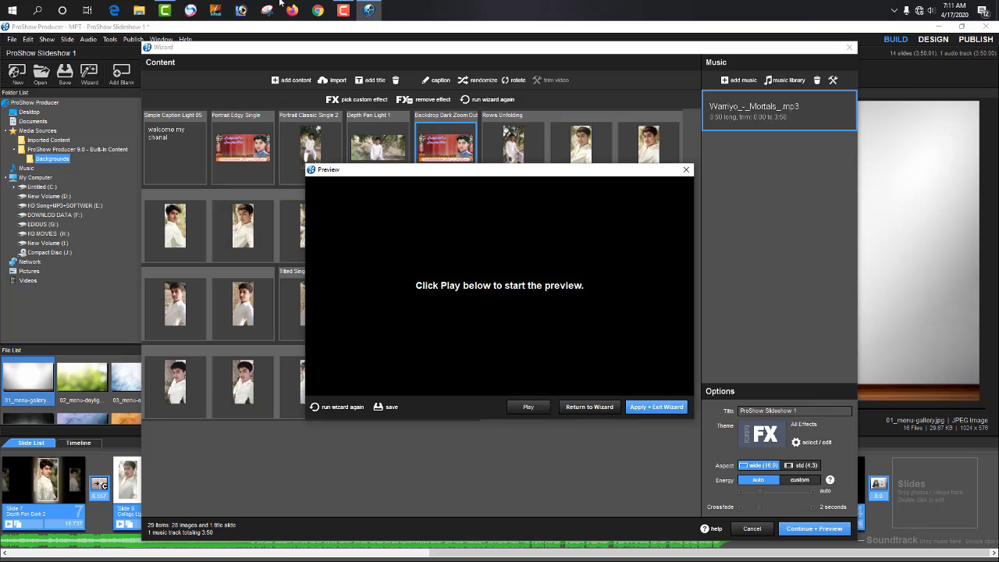
click(344, 13)
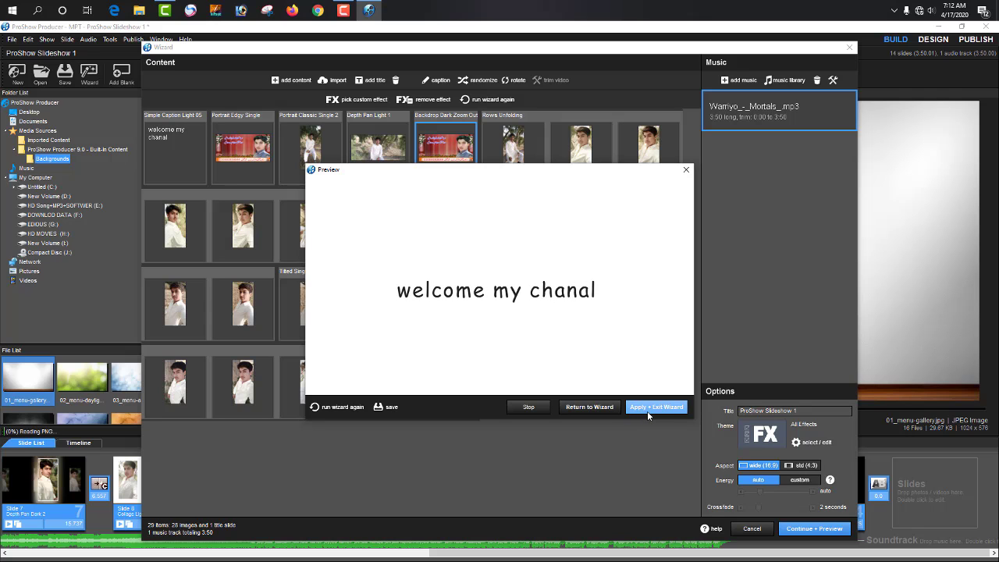
click(646, 407)
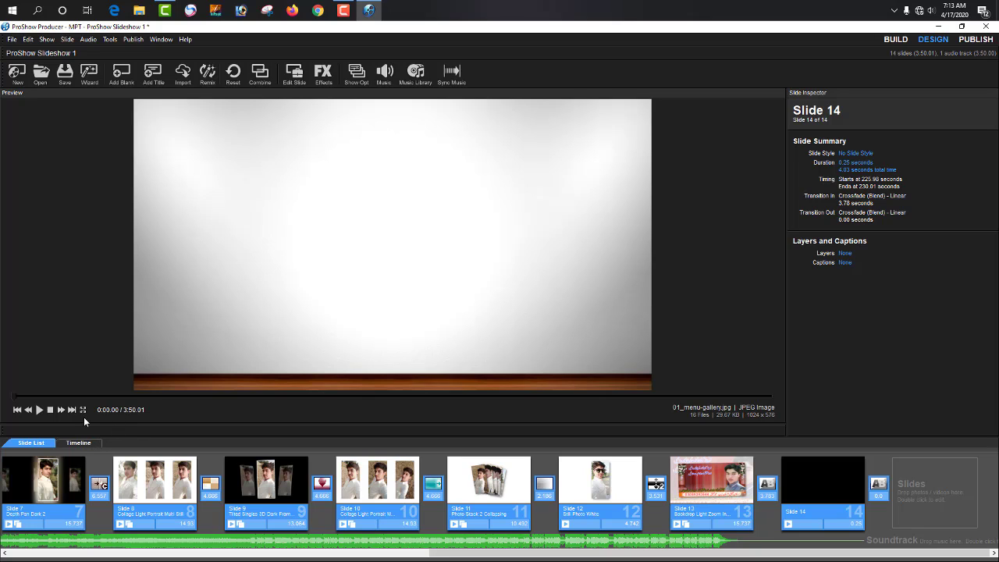
Play the show from the title slide, skip ahead to the second slide and pause playback on the third slide.
click(40, 410)
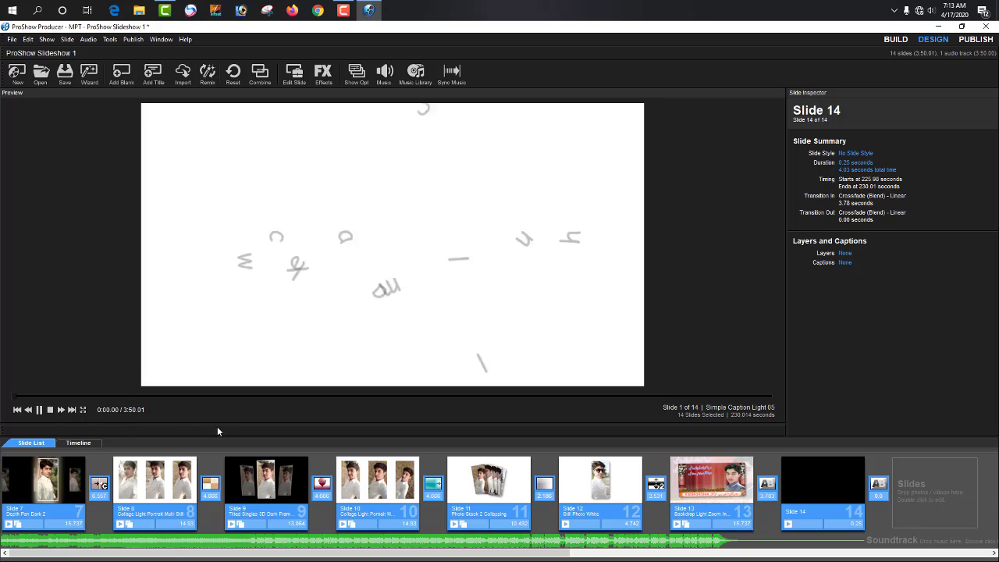
click(75, 395)
click(40, 409)
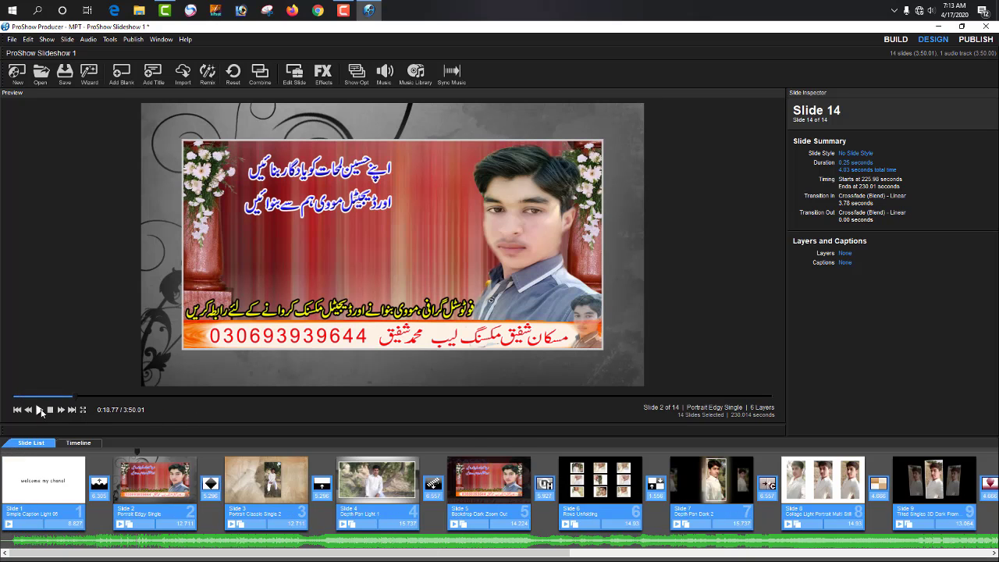
click(40, 410)
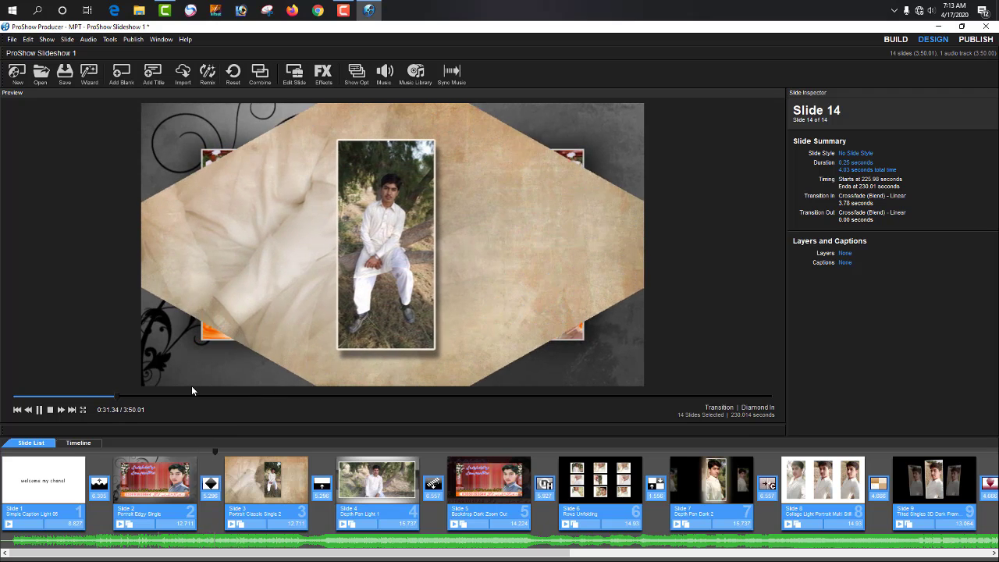
click(39, 410)
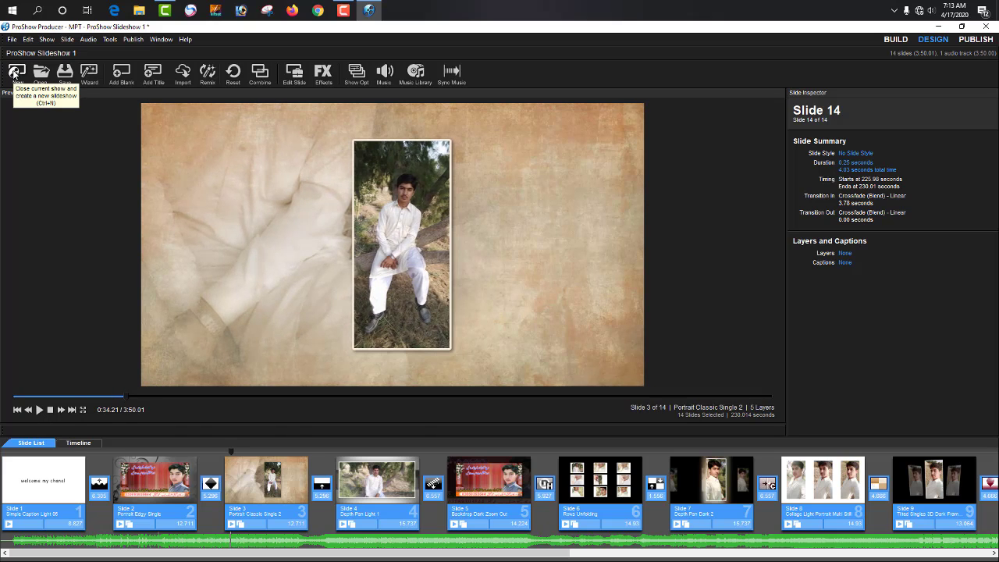
Check the show's save options without saving, and browse the slide styles in the effects library across all categories.
click(65, 75)
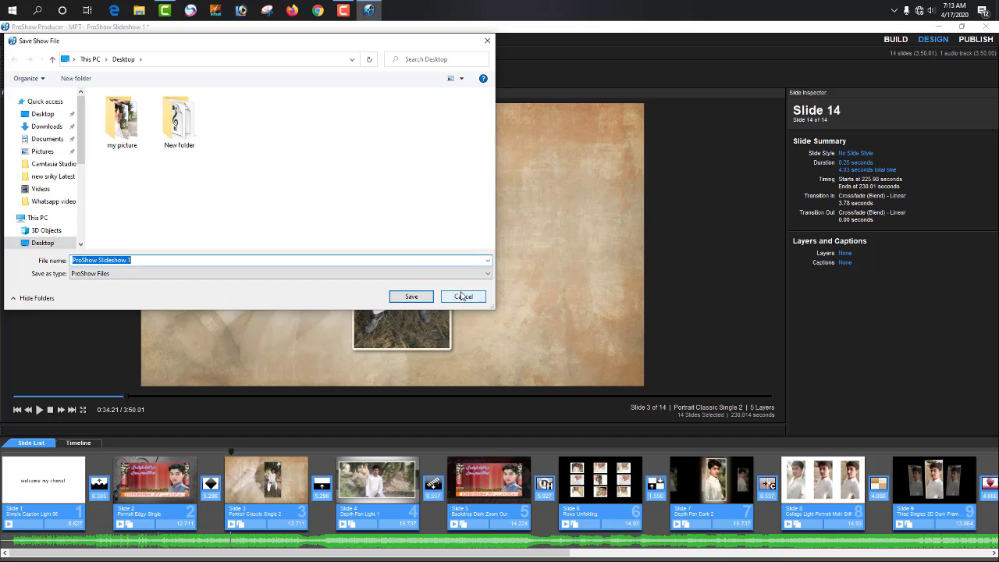
click(453, 297)
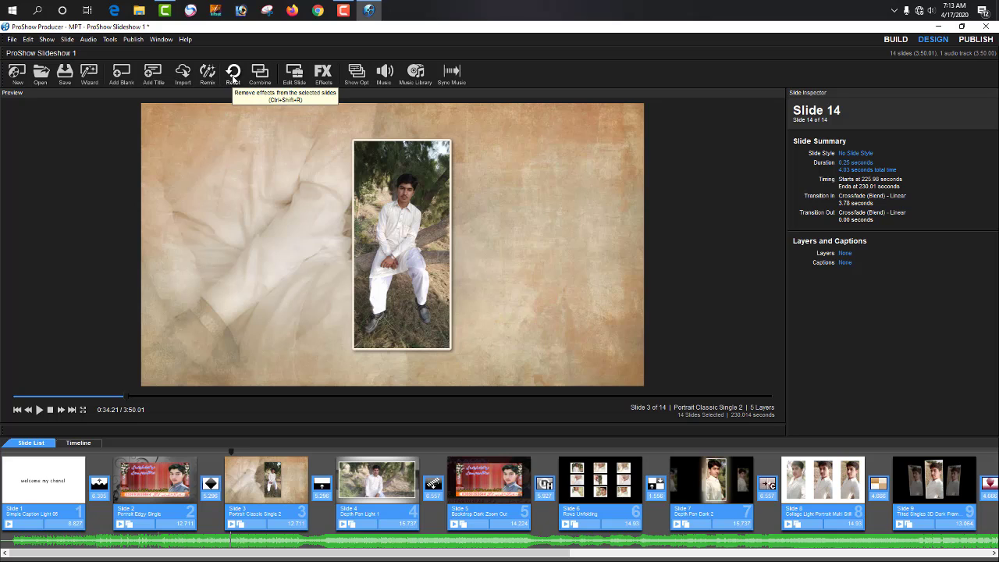
click(320, 80)
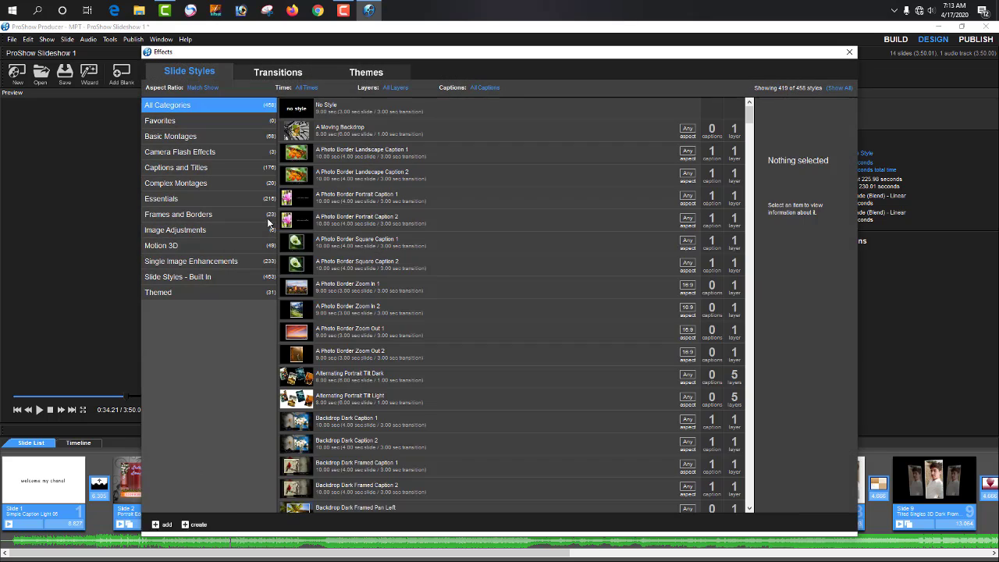
scroll(430, 279, down, 5)
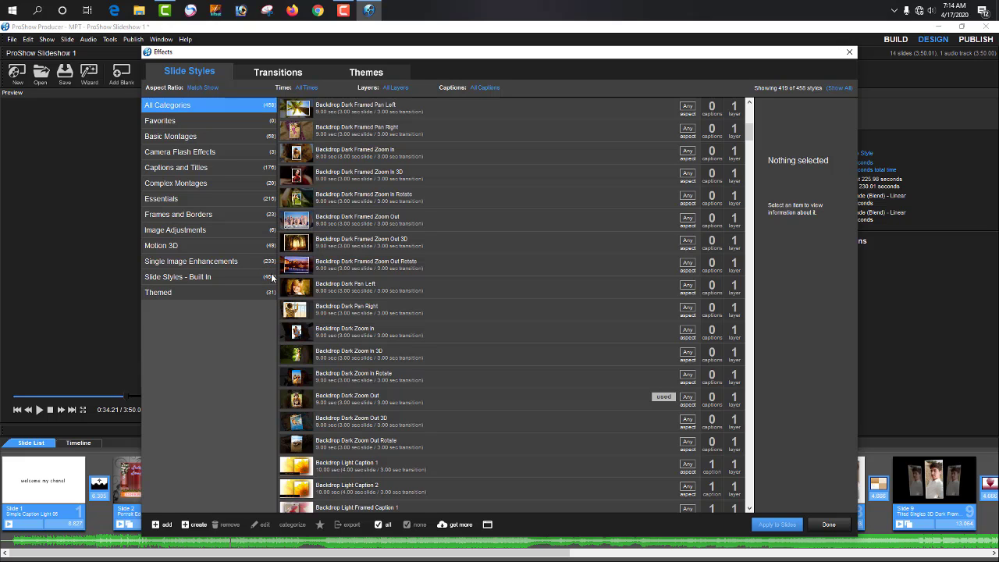
scroll(310, 244, down, 15)
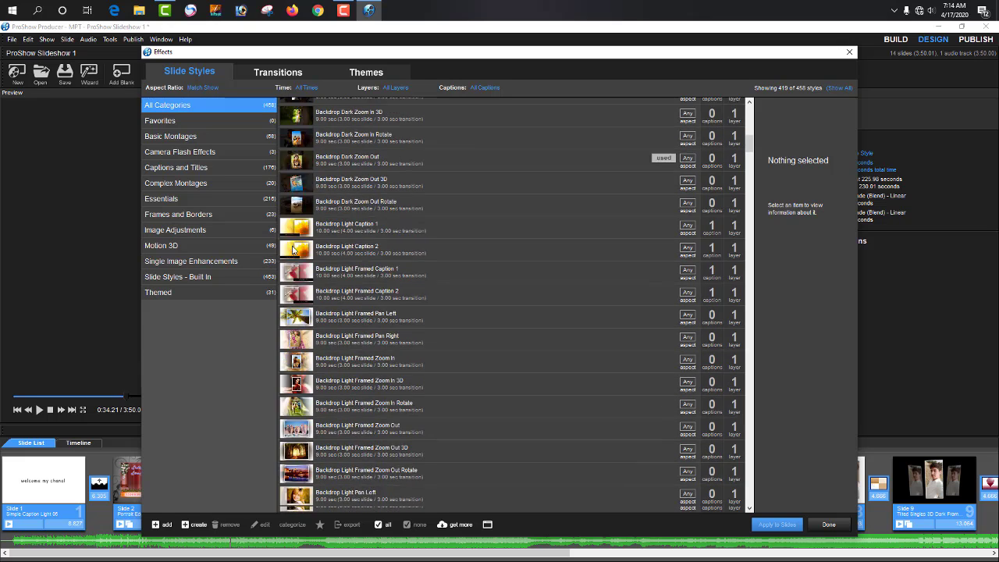
scroll(375, 333, down, 15)
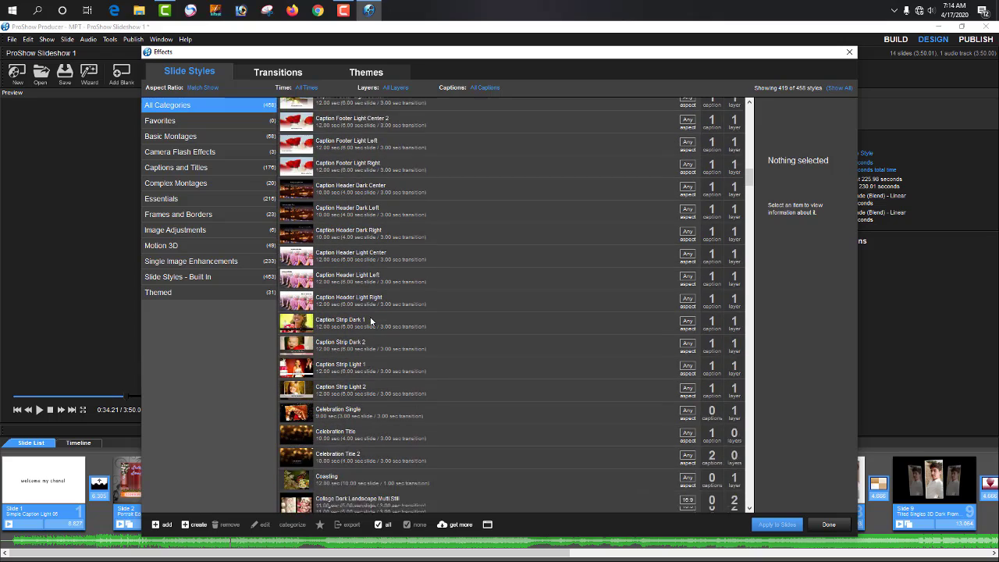
scroll(370, 321, down, 12)
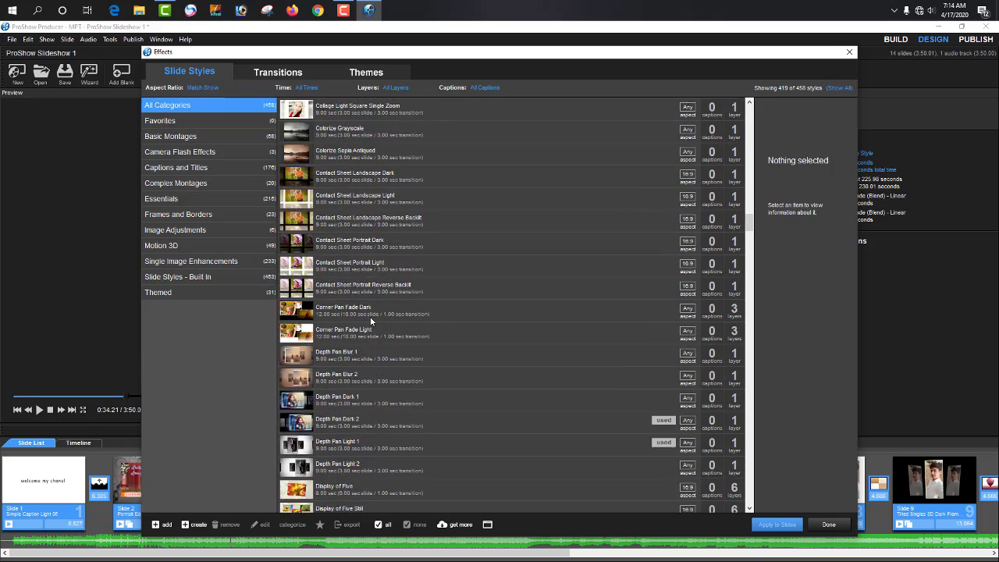
scroll(469, 336, down, 13)
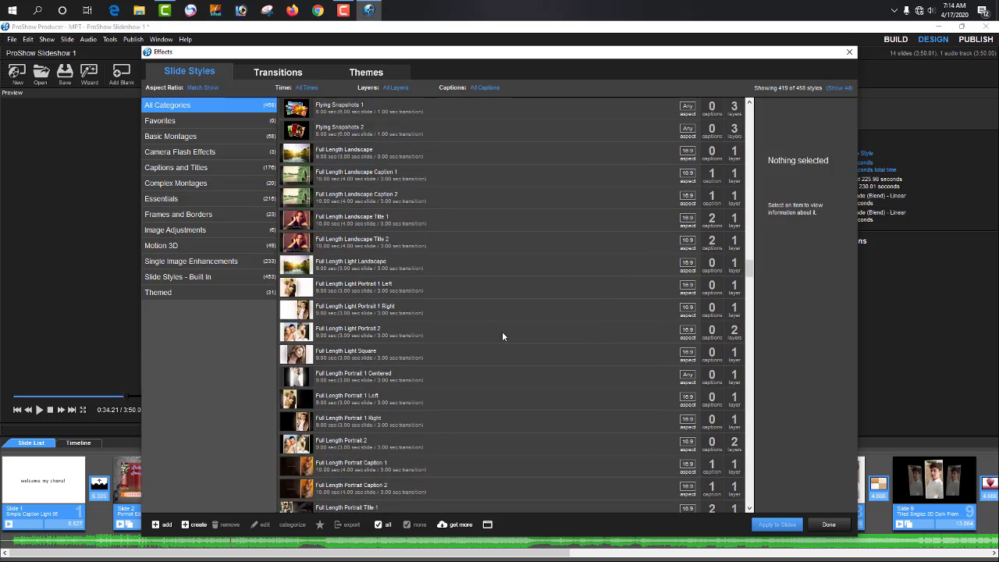
click(829, 524)
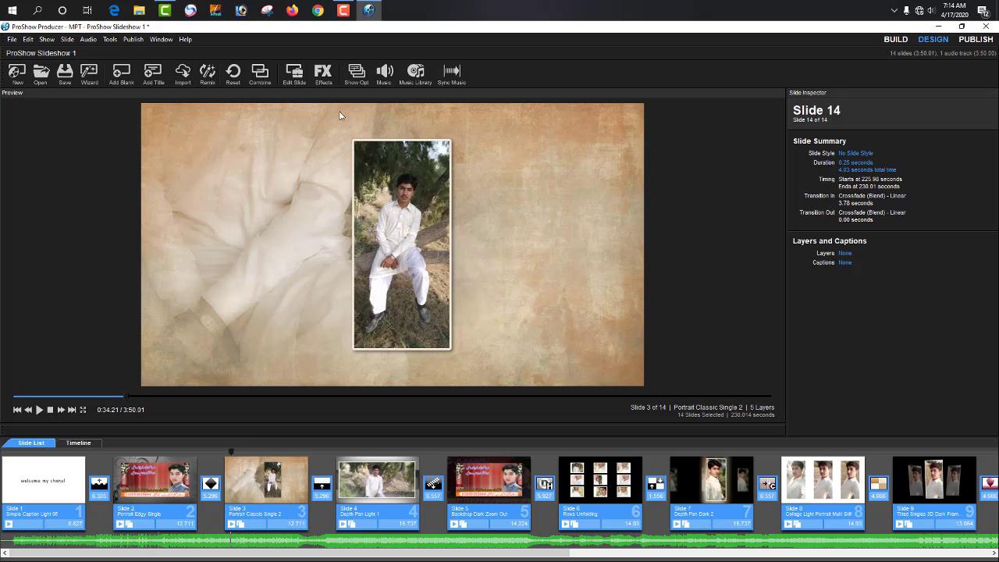
Review the general show settings, the soundtrack options and the music synchronization options without changing them.
click(357, 75)
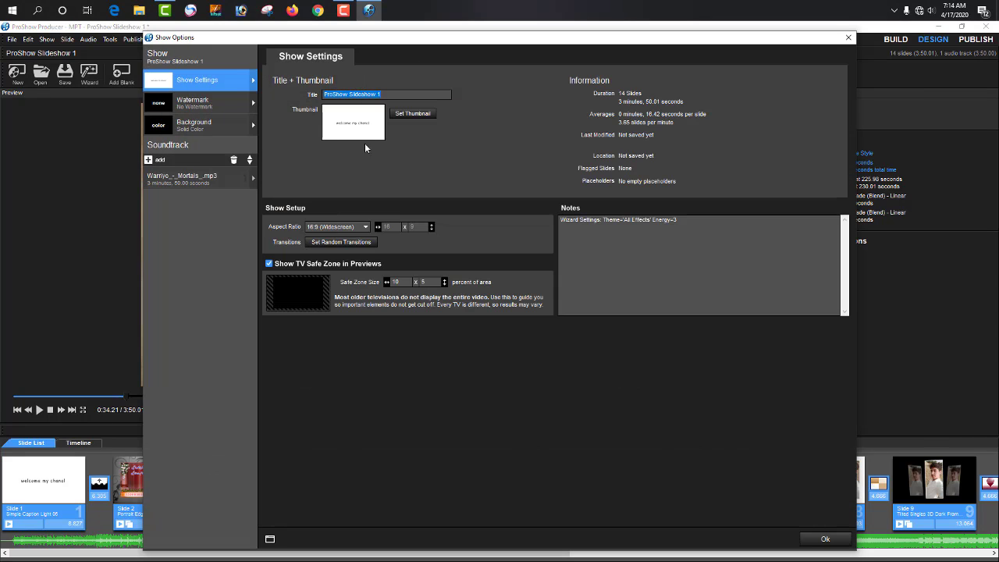
click(848, 38)
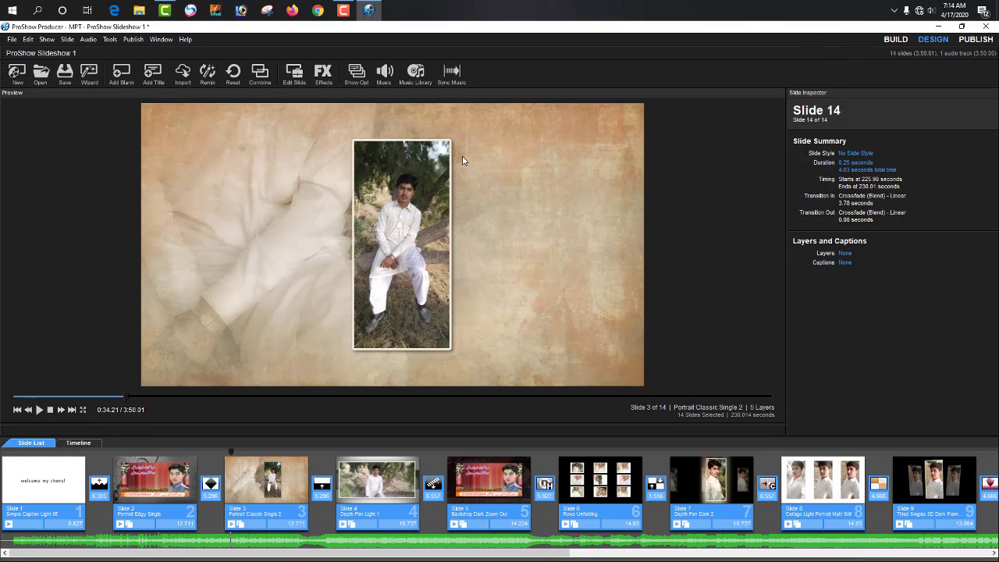
click(391, 81)
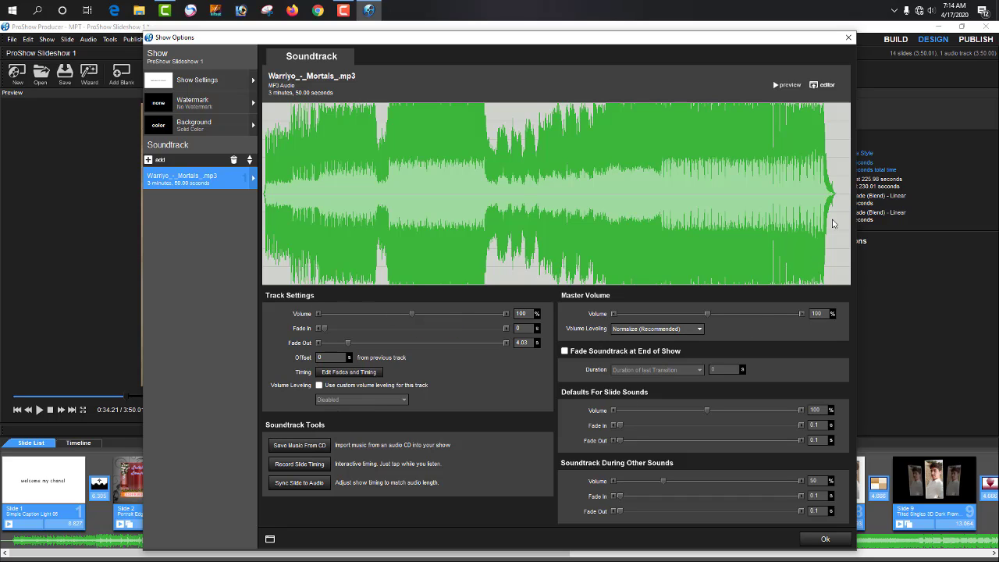
click(848, 38)
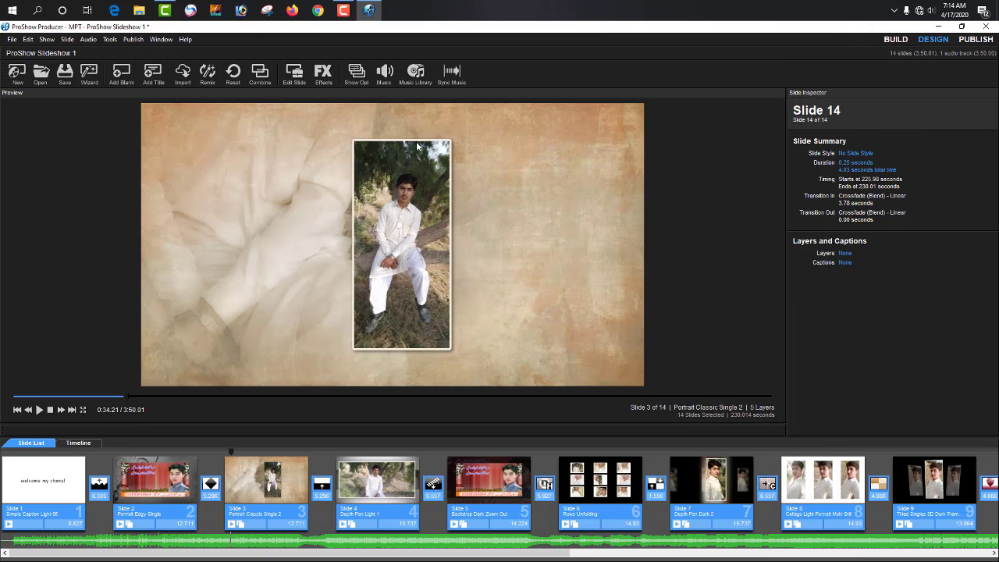
click(452, 74)
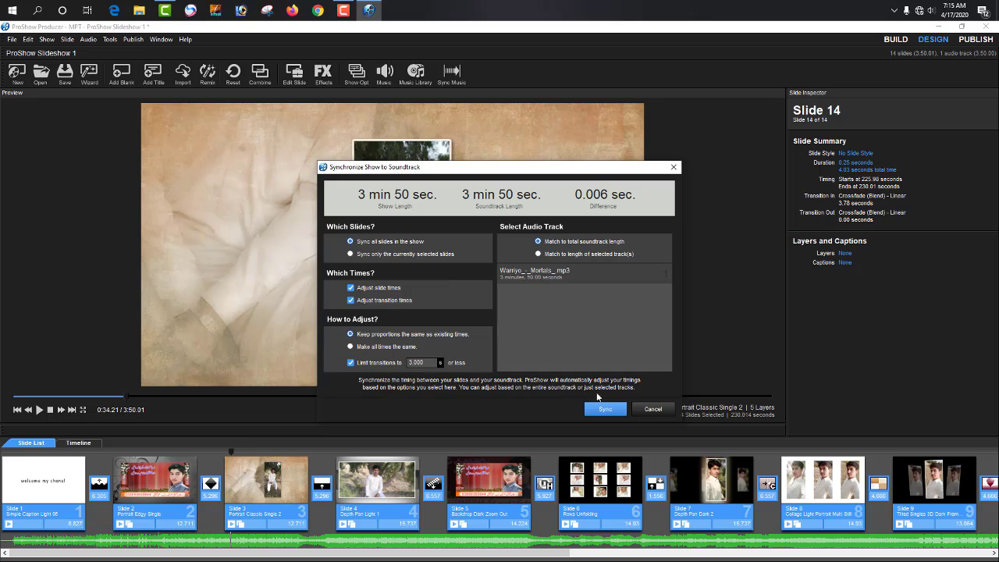
click(652, 409)
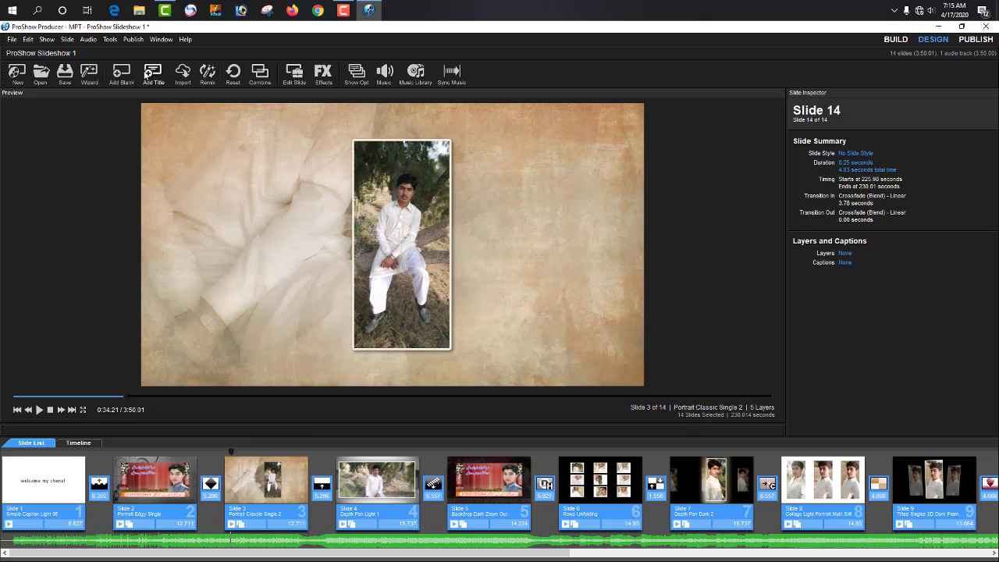
Save the show to the Desktop as ProShow Slideshow 1, check for the file on the desktop and return to ProShow Producer.
click(11, 39)
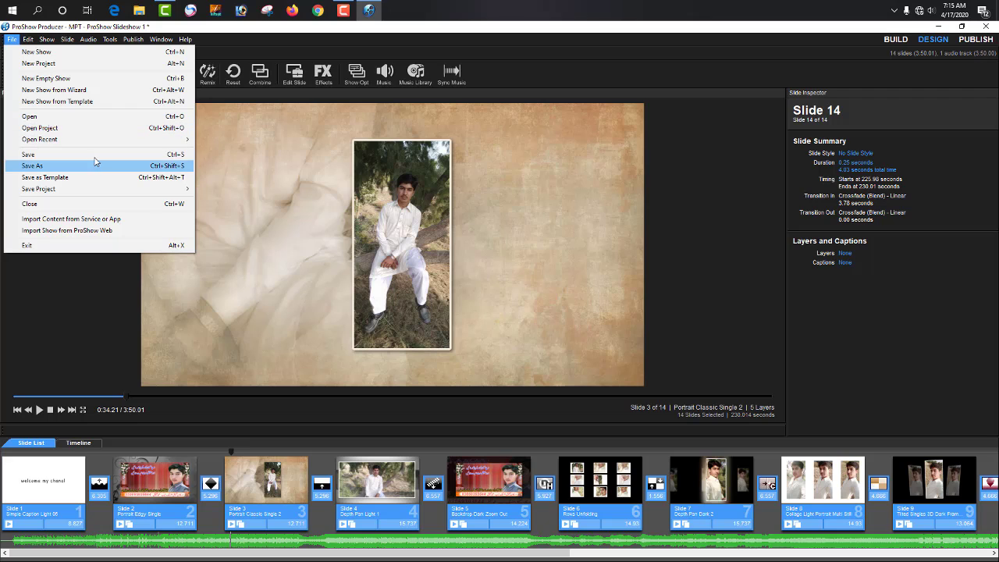
click(282, 188)
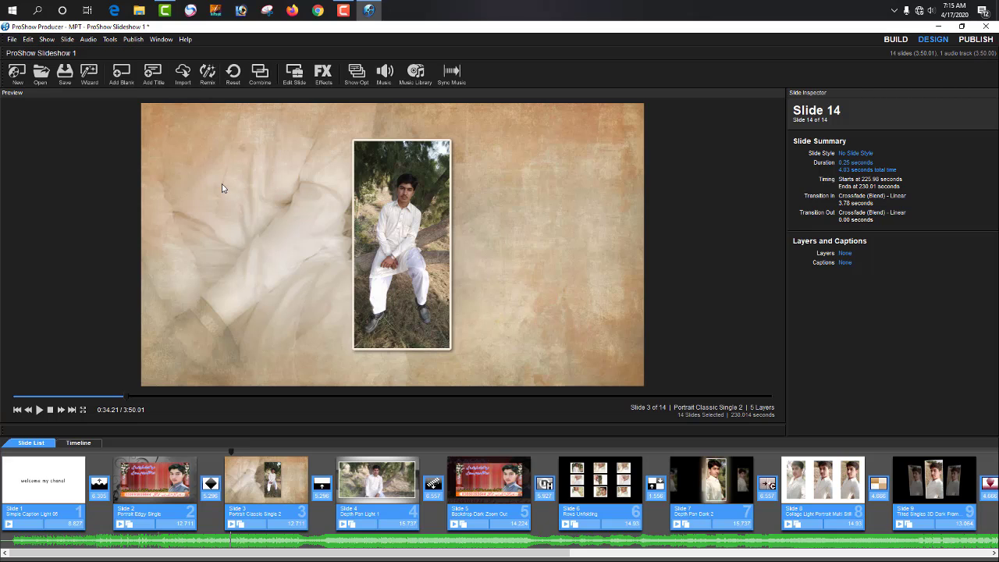
key(ctrl+s)
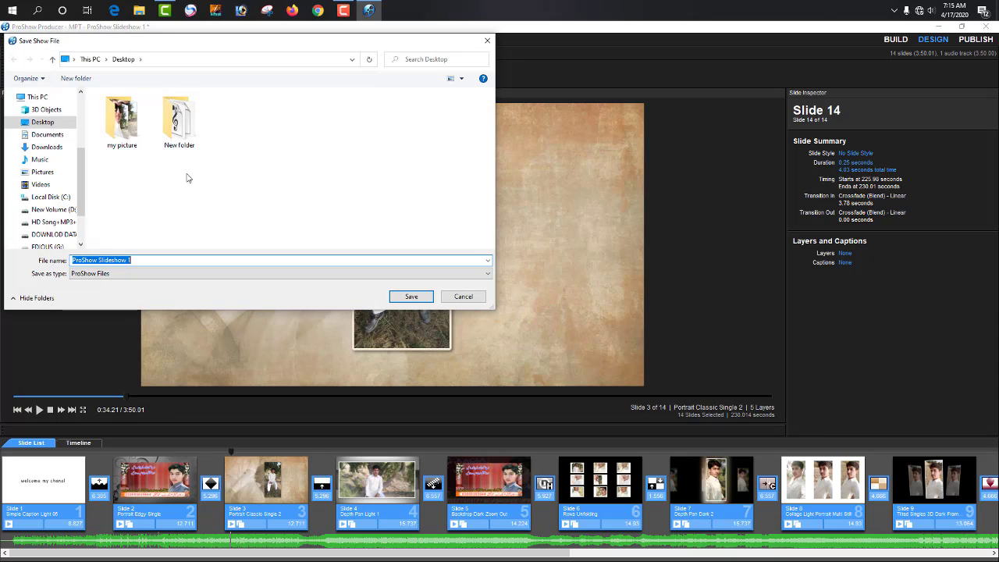
click(34, 99)
click(43, 122)
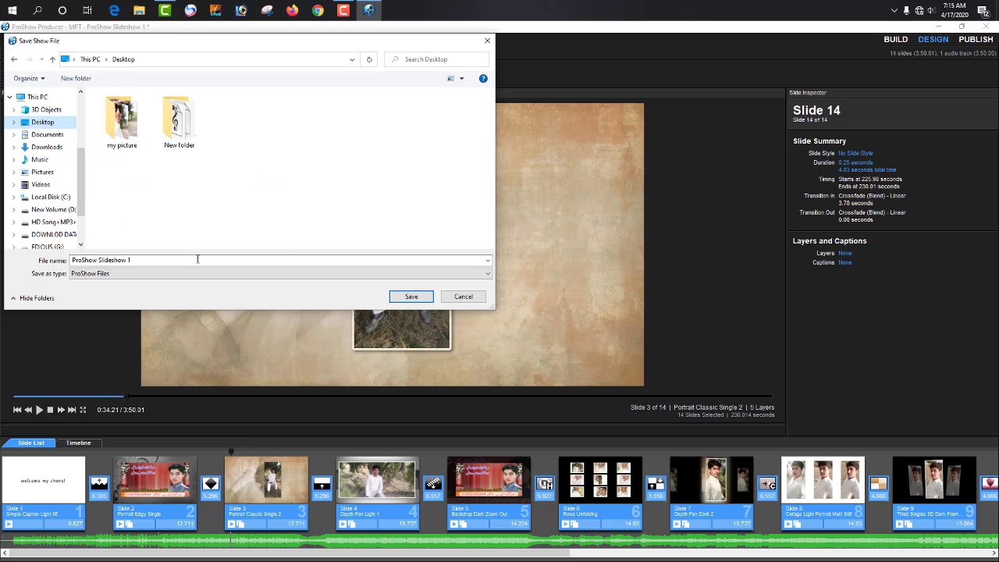
click(196, 260)
click(413, 298)
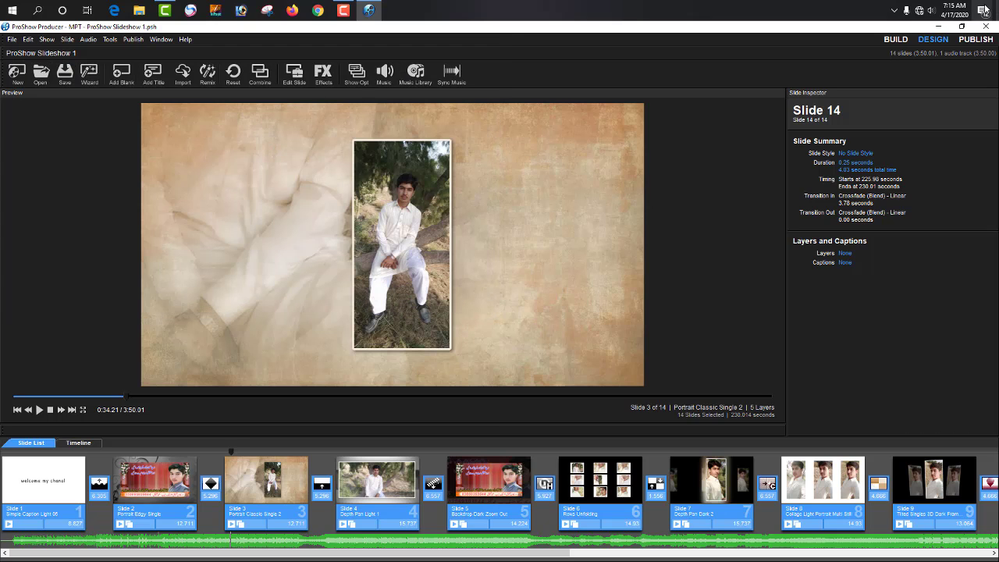
key(super+d)
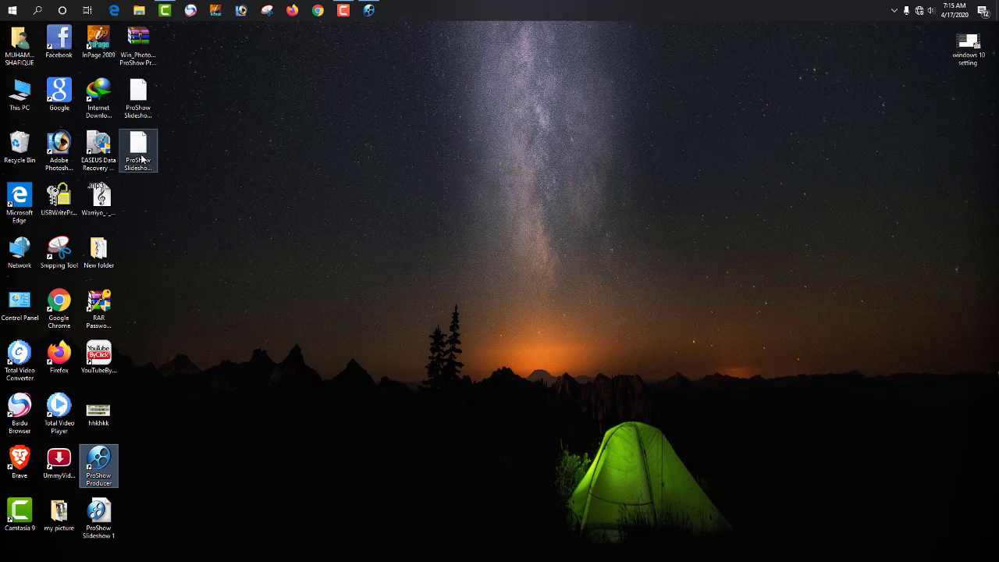
click(368, 10)
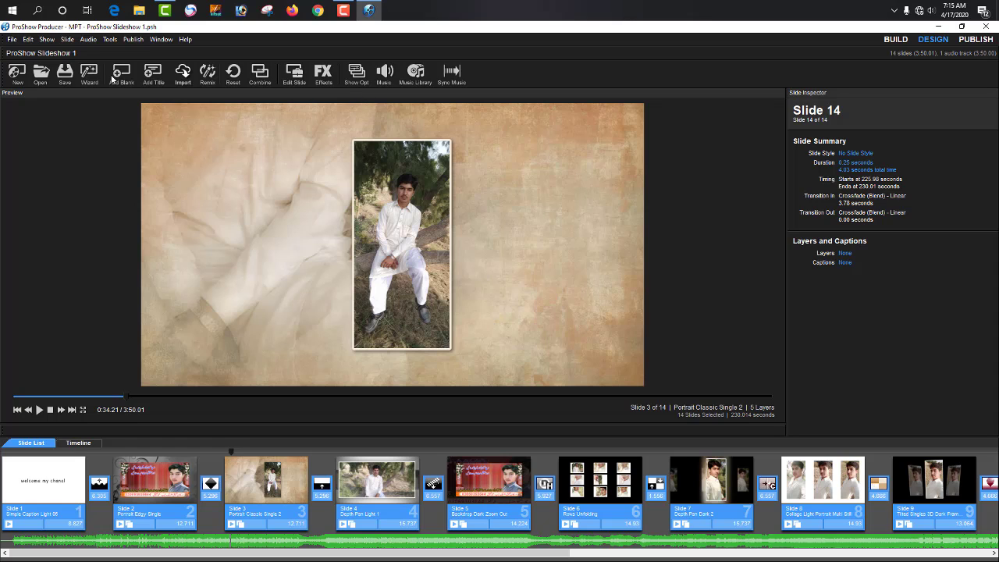
Look through the available editing, copy-settings and show commands, and open the general show settings.
click(27, 39)
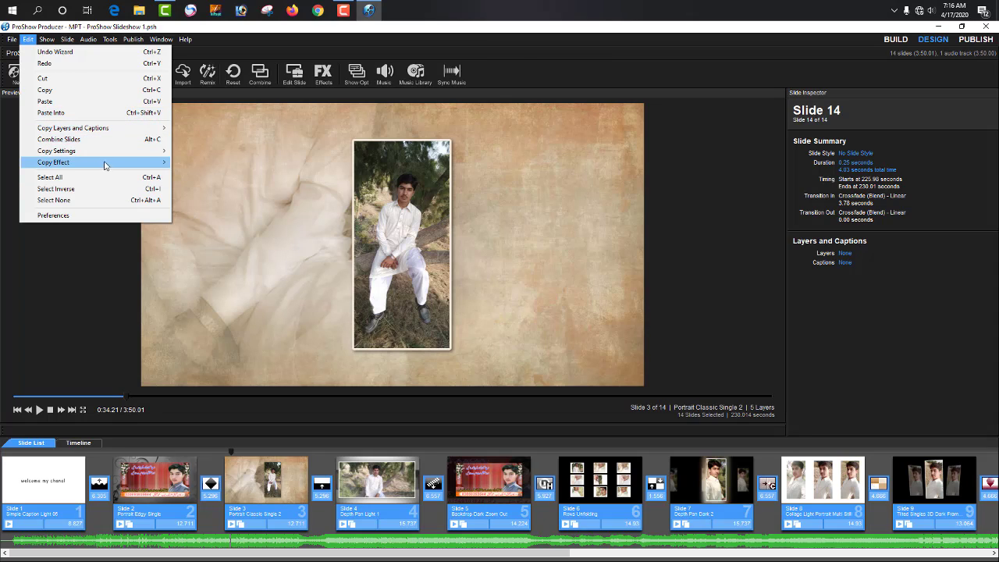
mouse_move(106, 156)
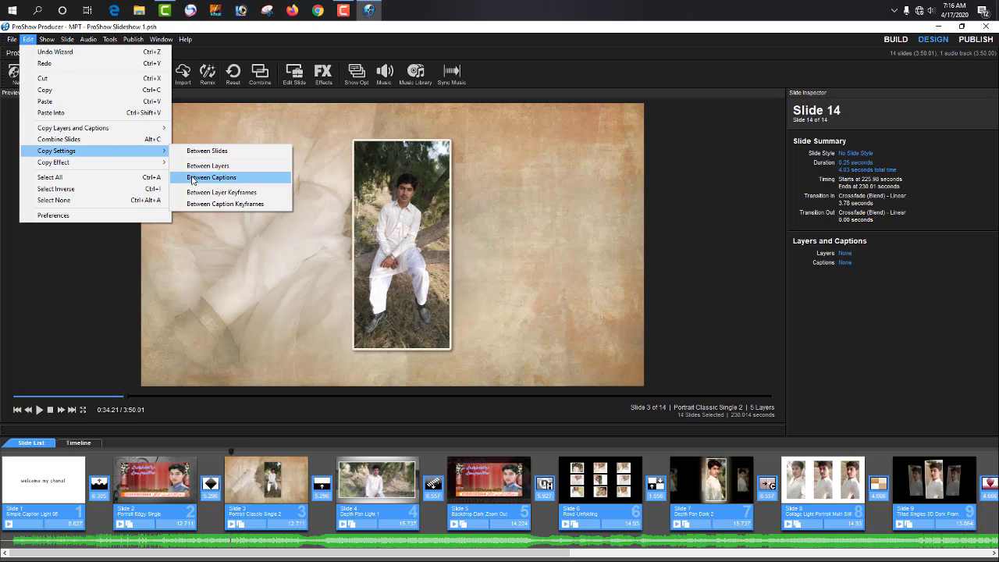
mouse_move(66, 41)
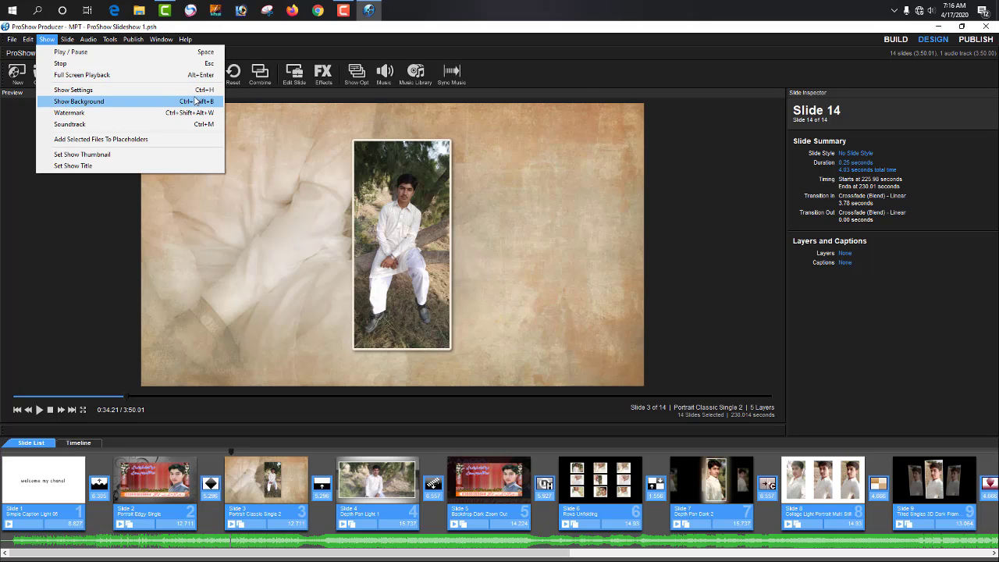
click(220, 201)
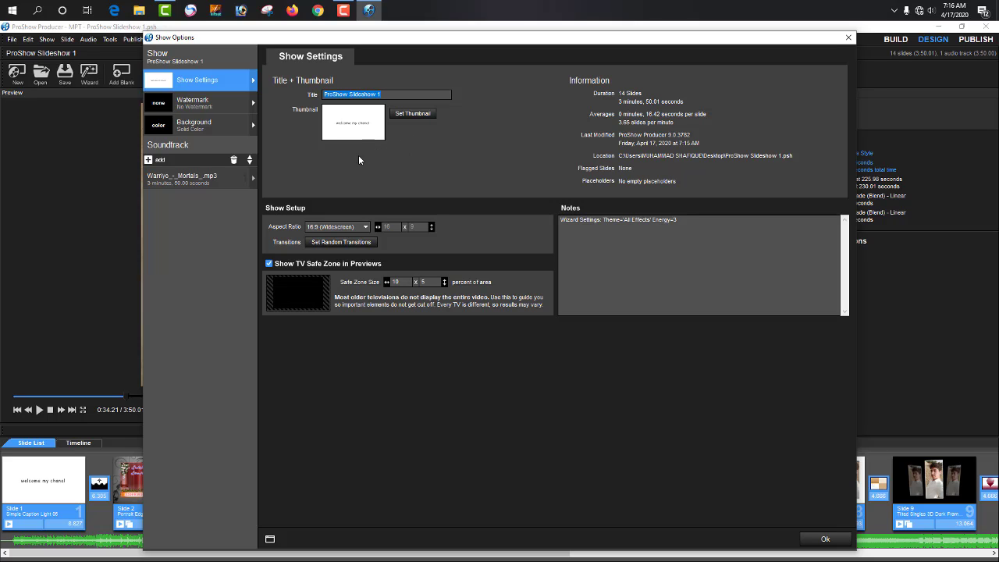
Review the available slide and audio commands, and check the soundtrack settings without changing them.
click(849, 37)
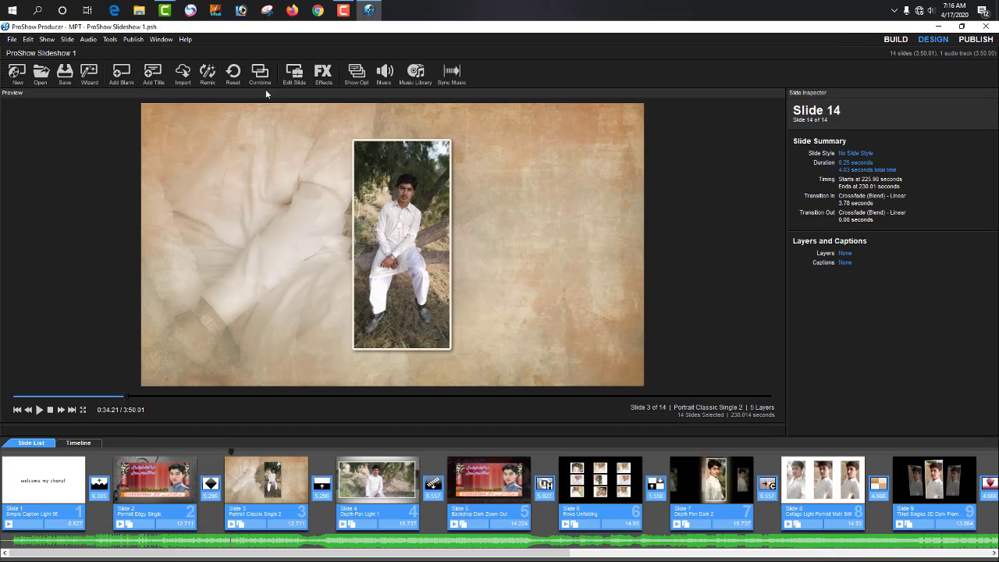
click(67, 39)
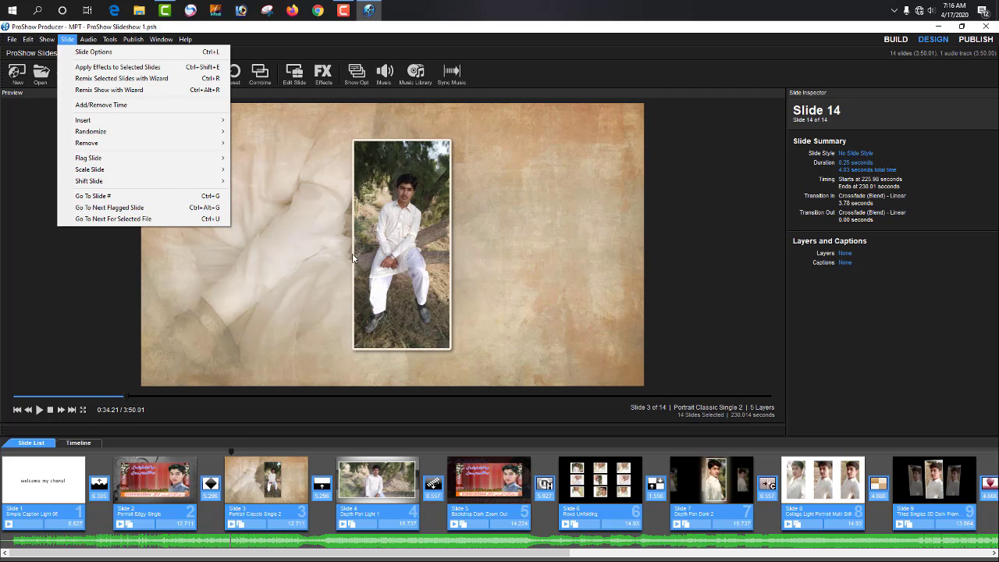
mouse_move(88, 39)
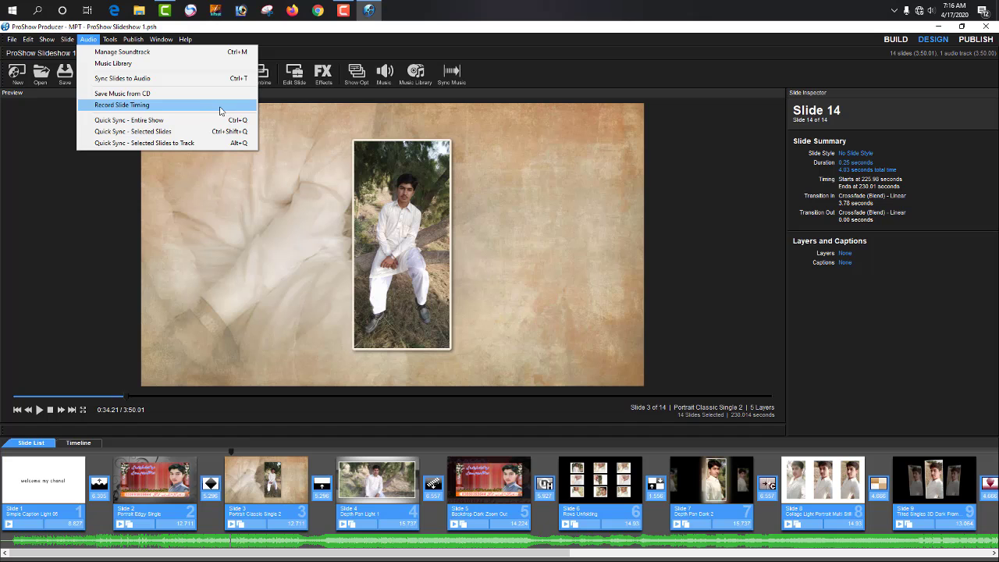
click(391, 87)
click(386, 81)
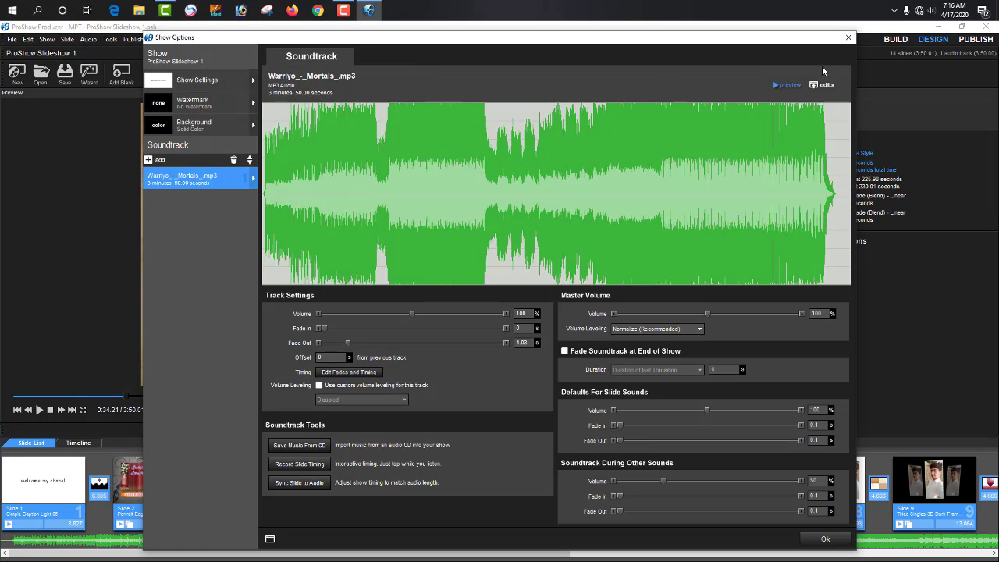
click(847, 39)
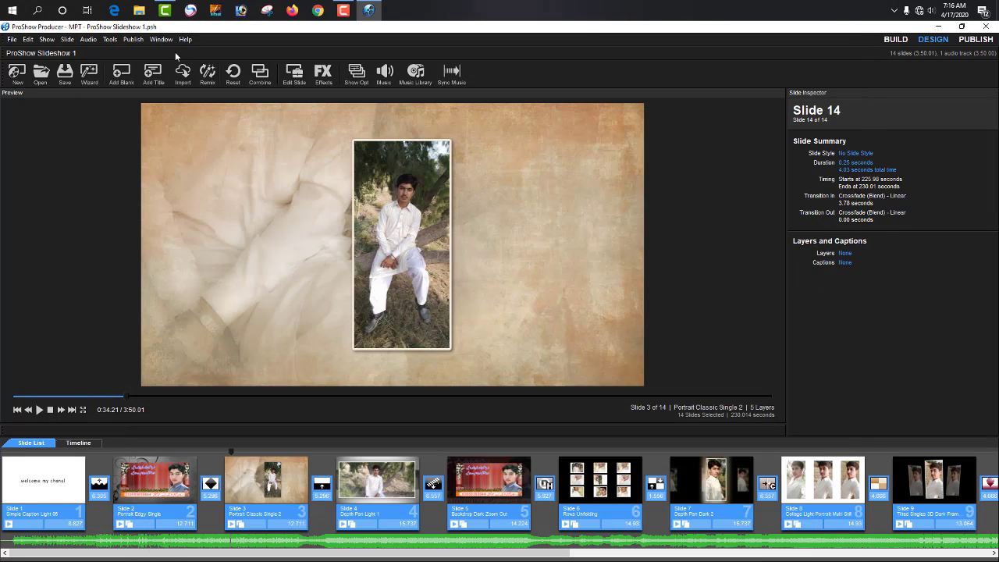
Open the effects manager to view the slide styles and close it without applying any.
click(109, 39)
click(131, 68)
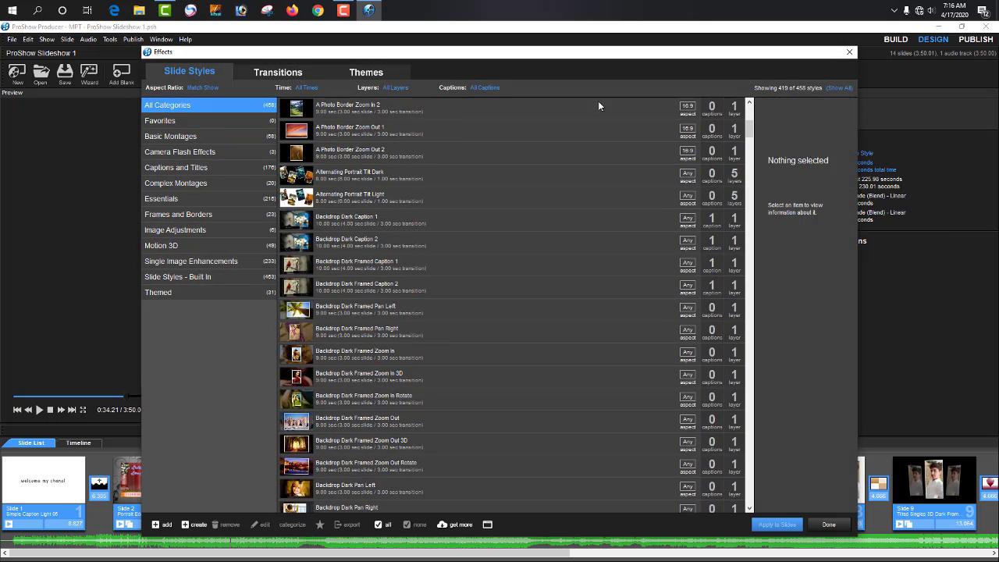
click(849, 52)
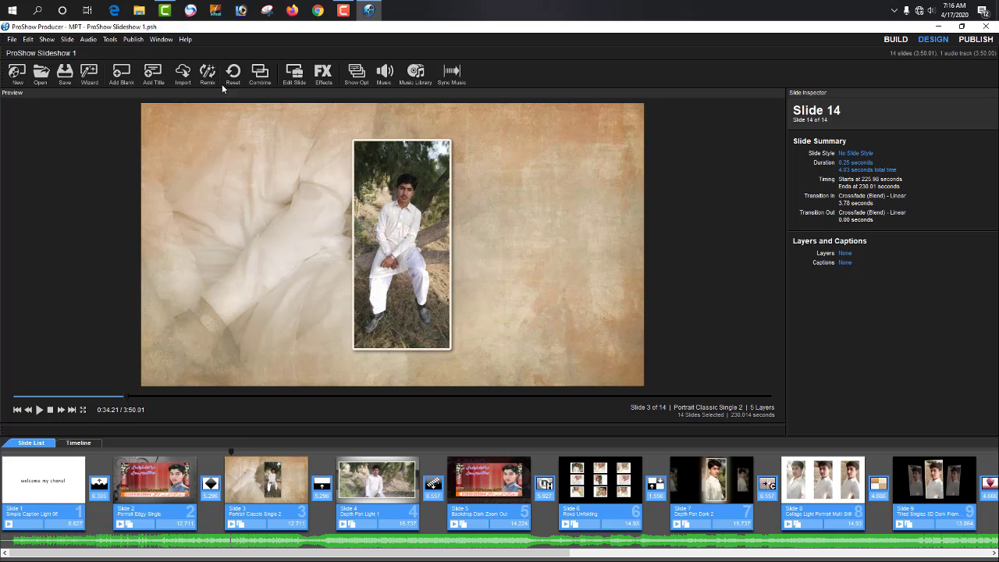
Try to create a new slide style while all slides are selected.
click(110, 40)
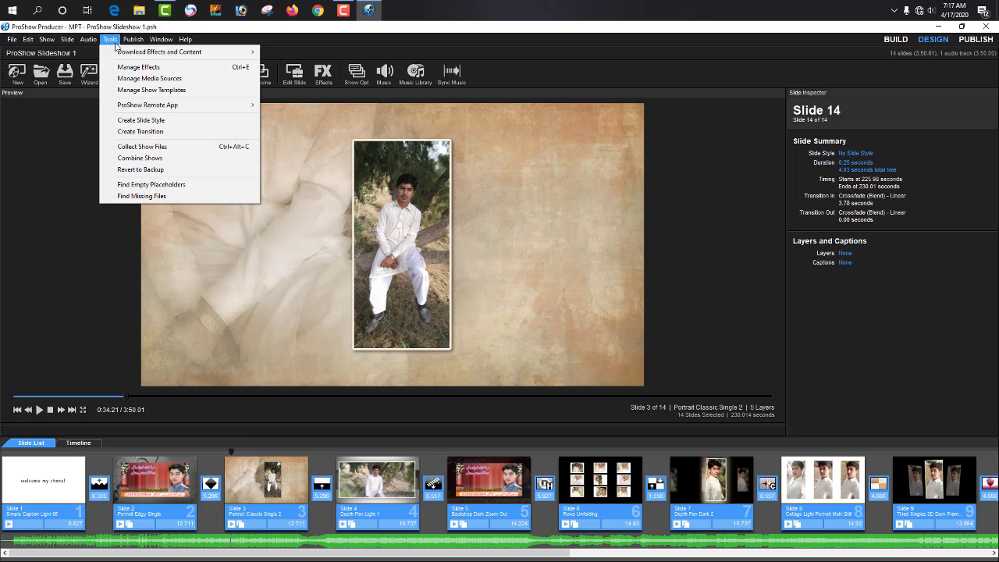
click(140, 123)
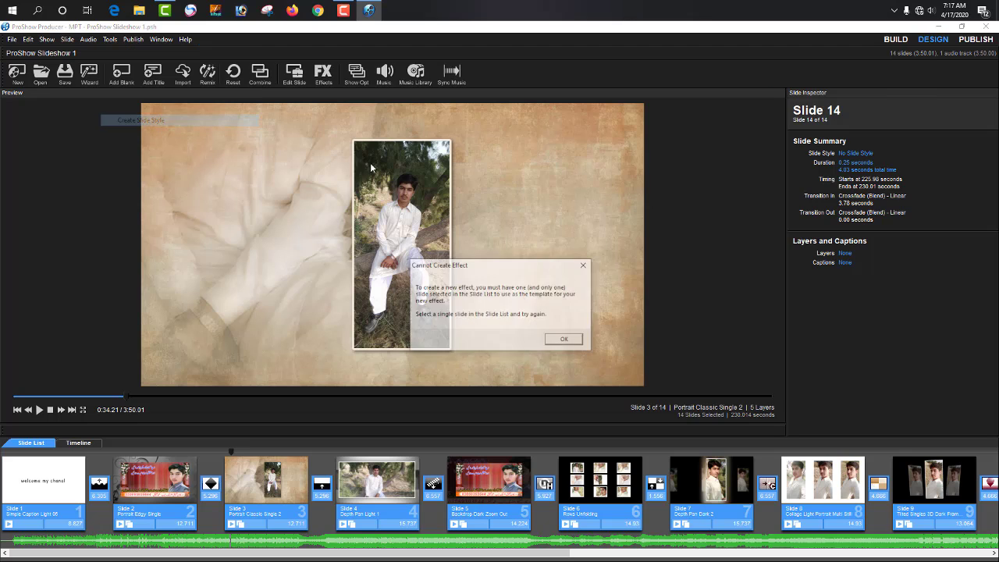
click(565, 341)
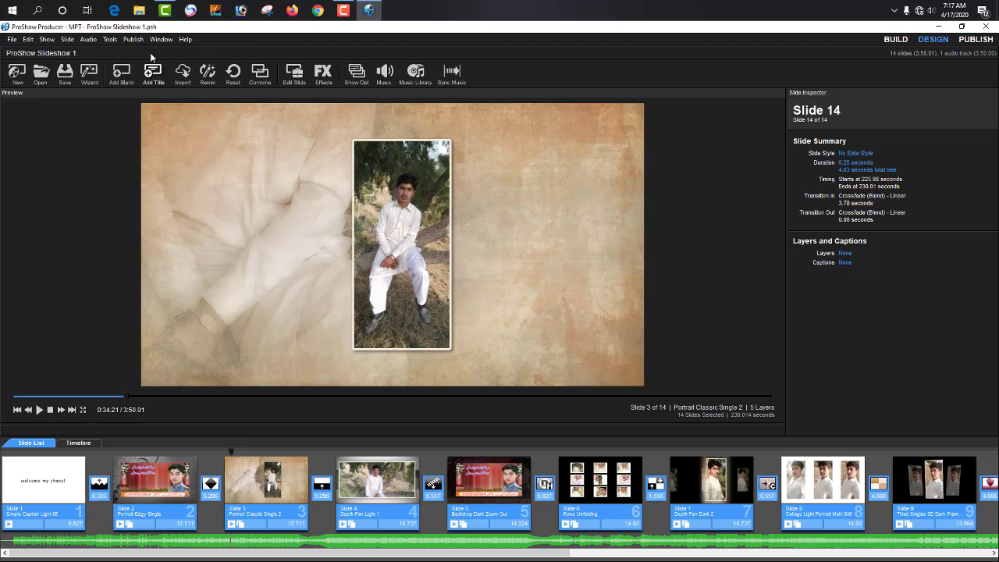
Look through the publishing formats and switch to the Build workspace.
click(125, 41)
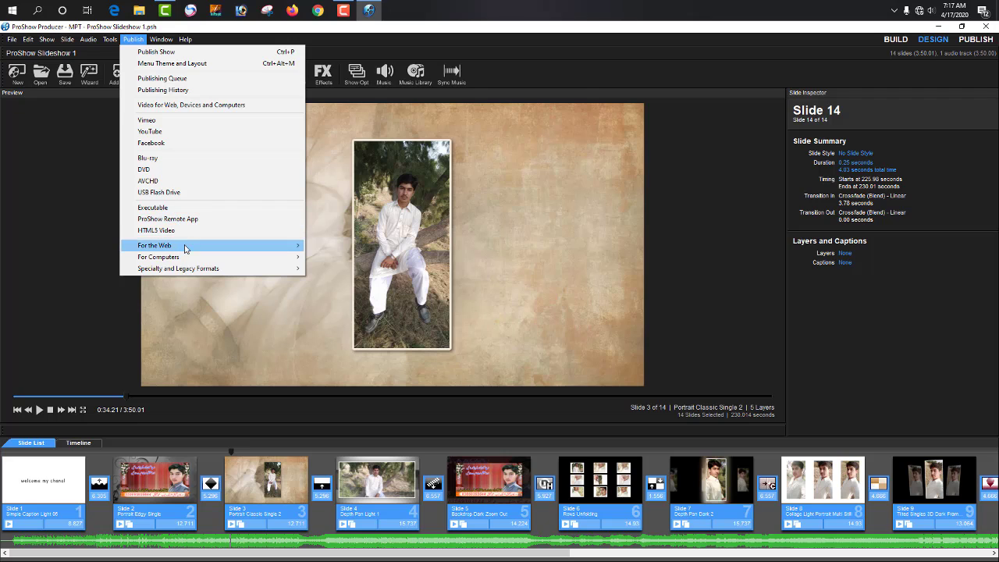
click(336, 219)
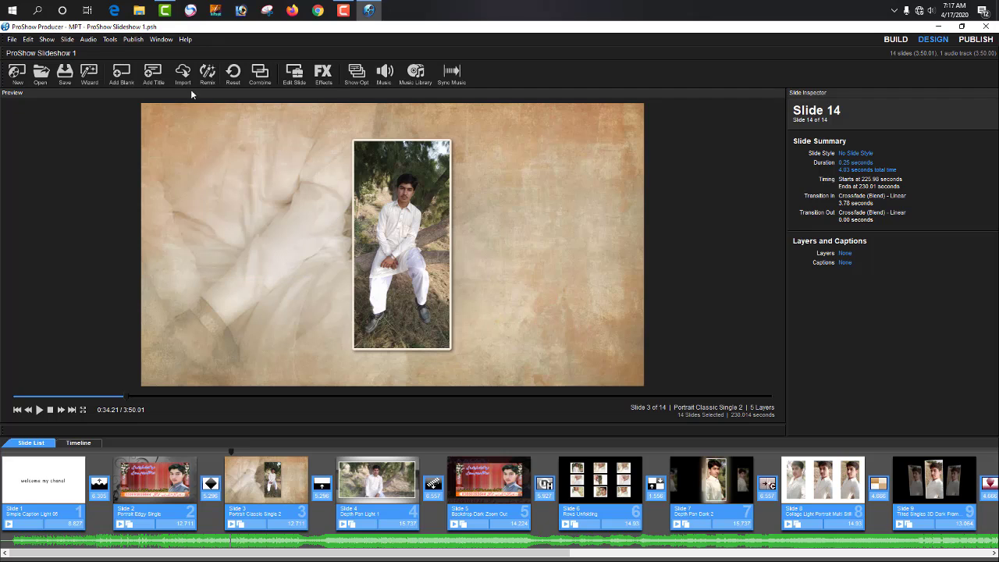
click(161, 39)
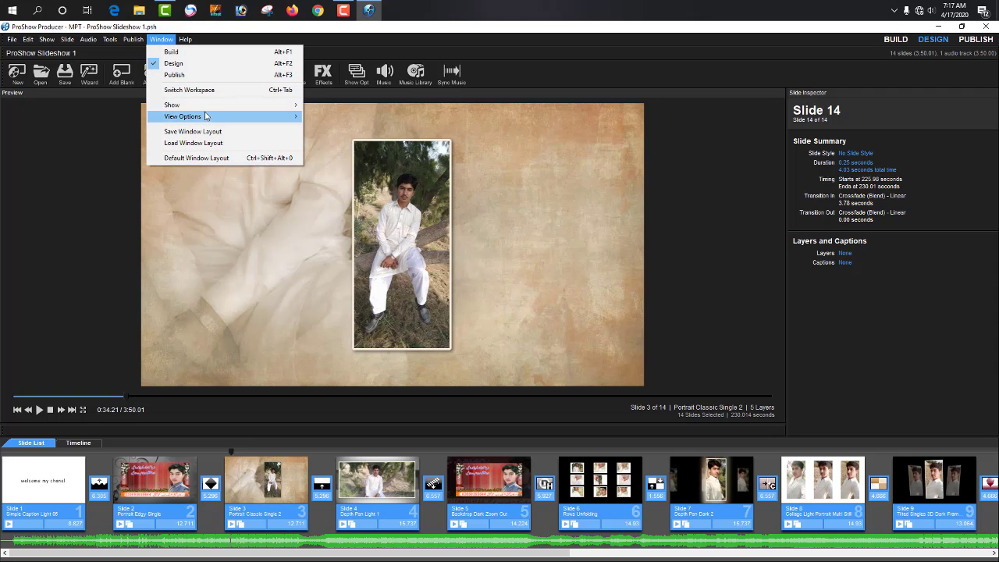
mouse_move(207, 109)
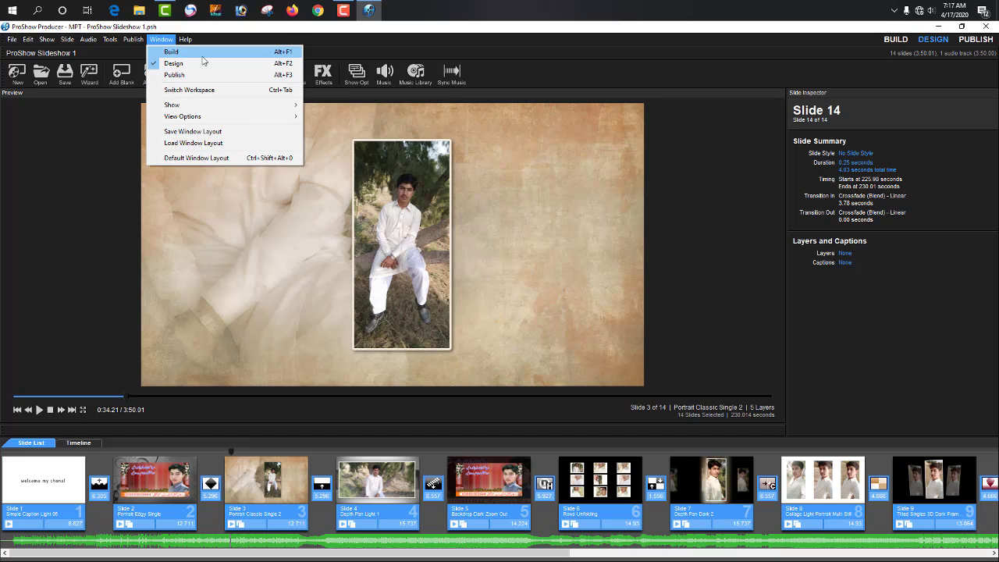
click(201, 56)
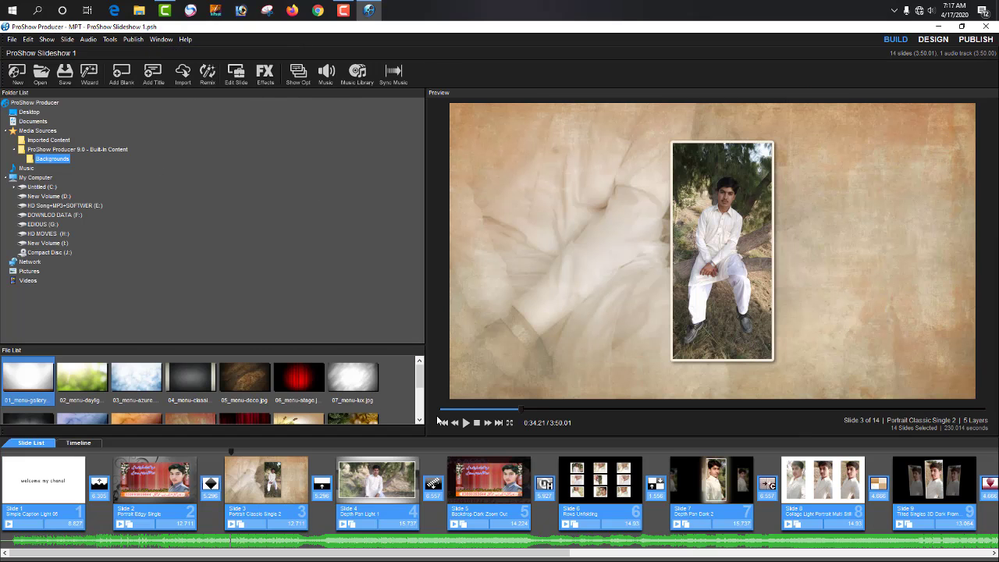
Play the show preview from slide 3 and pause it during the transition into slide 4.
click(466, 423)
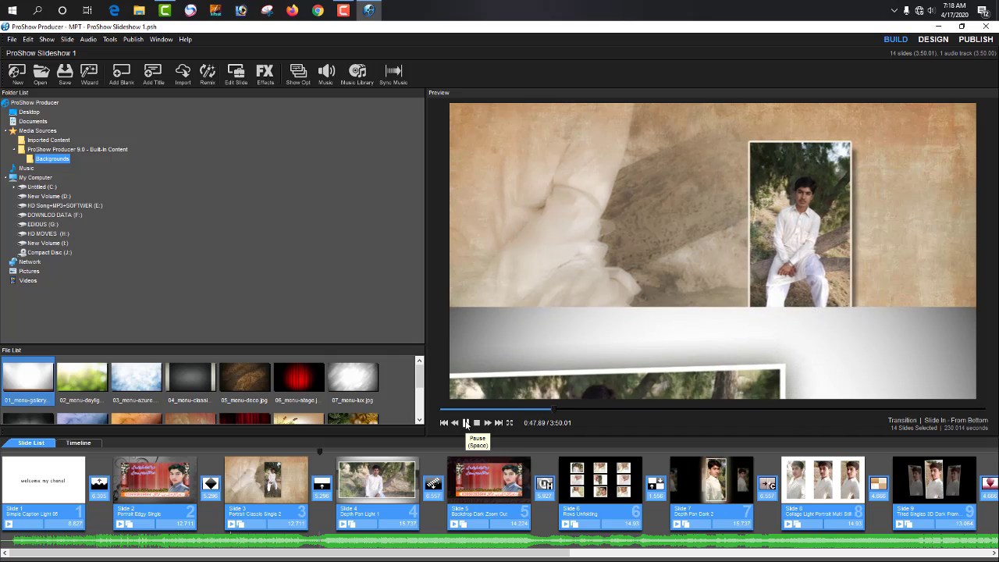
click(466, 423)
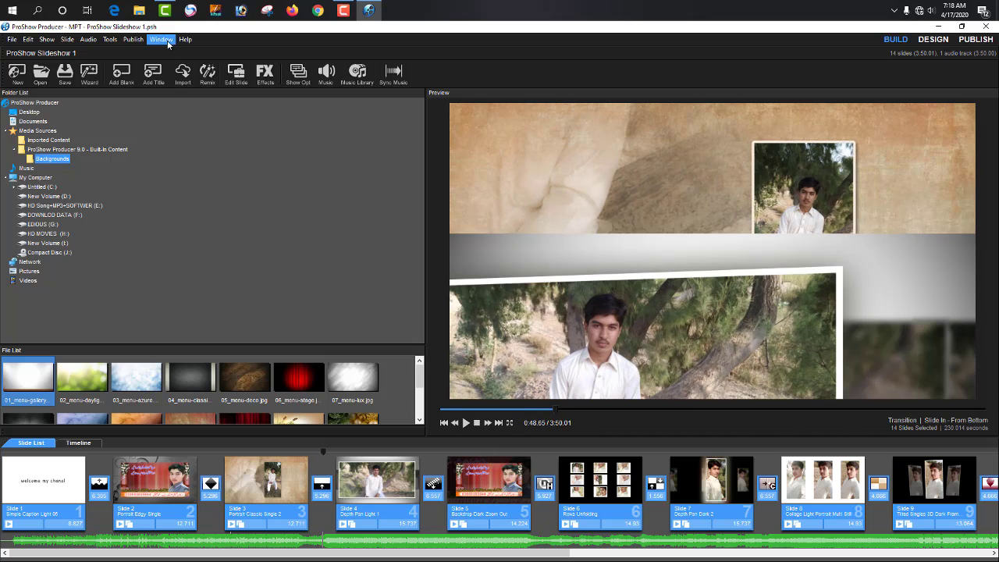
Open the ProShow help documentation, move its window over the preview and list the topics for the keyword "save".
click(164, 40)
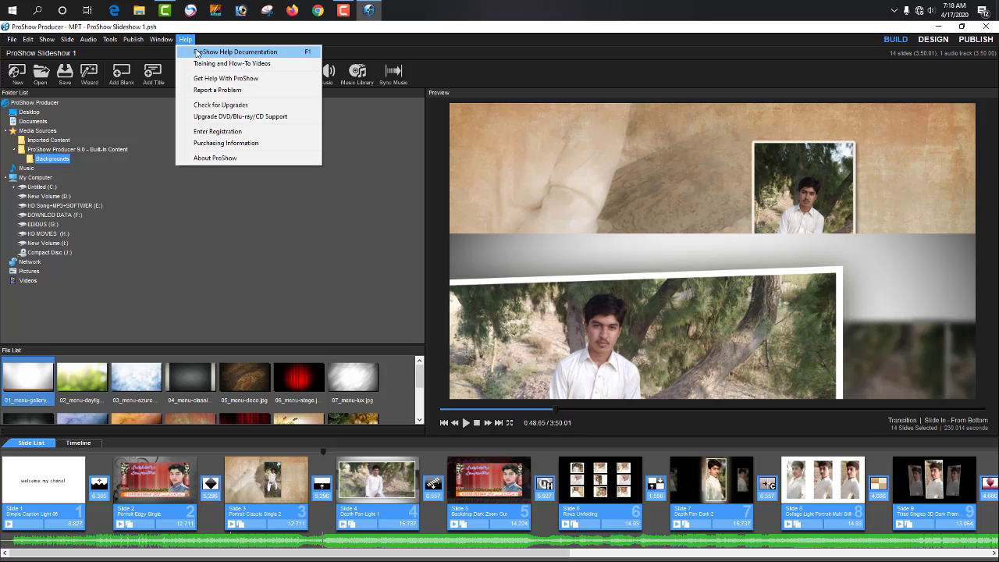
click(196, 52)
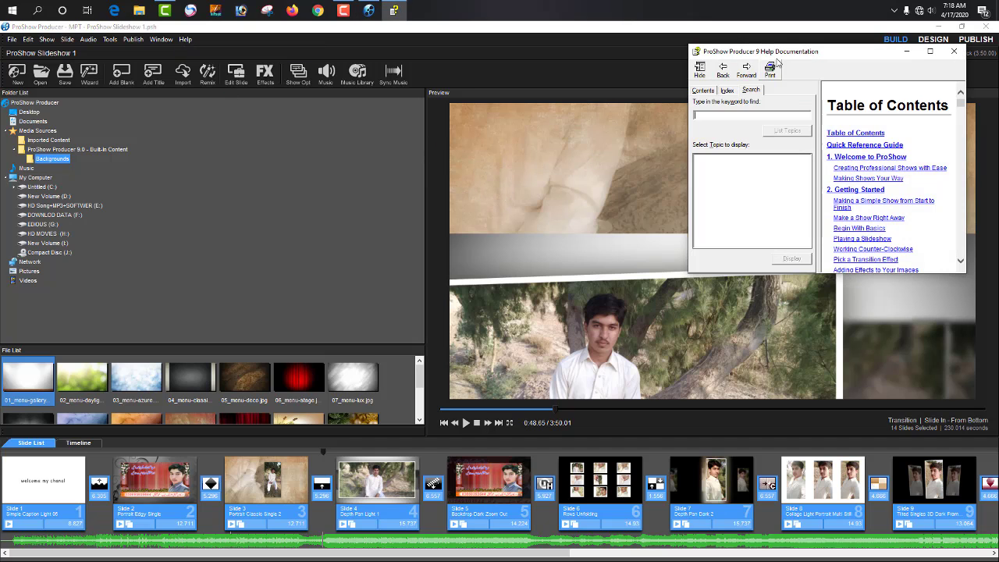
drag(753, 53, 580, 125)
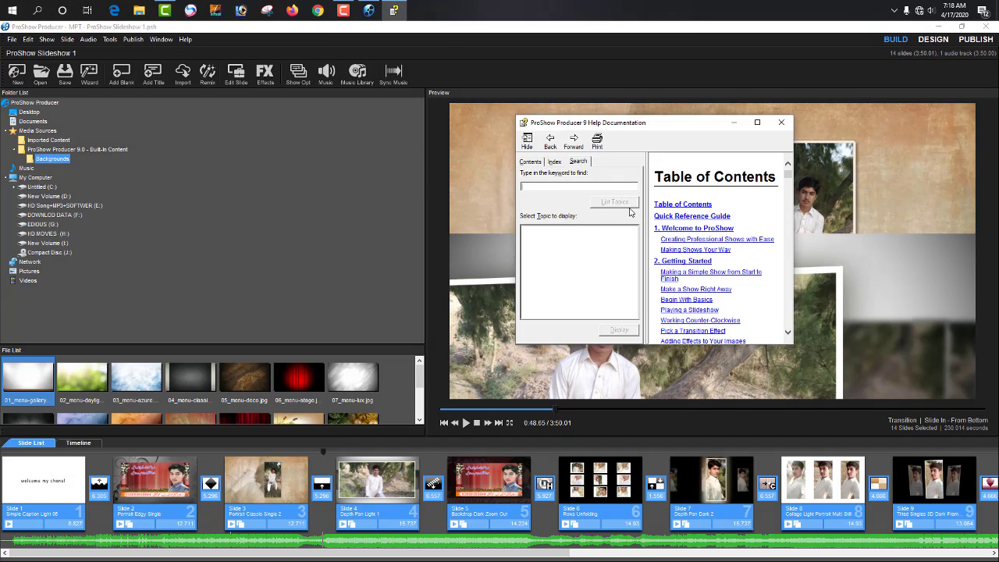
click(573, 185)
text(save)
key(Return)
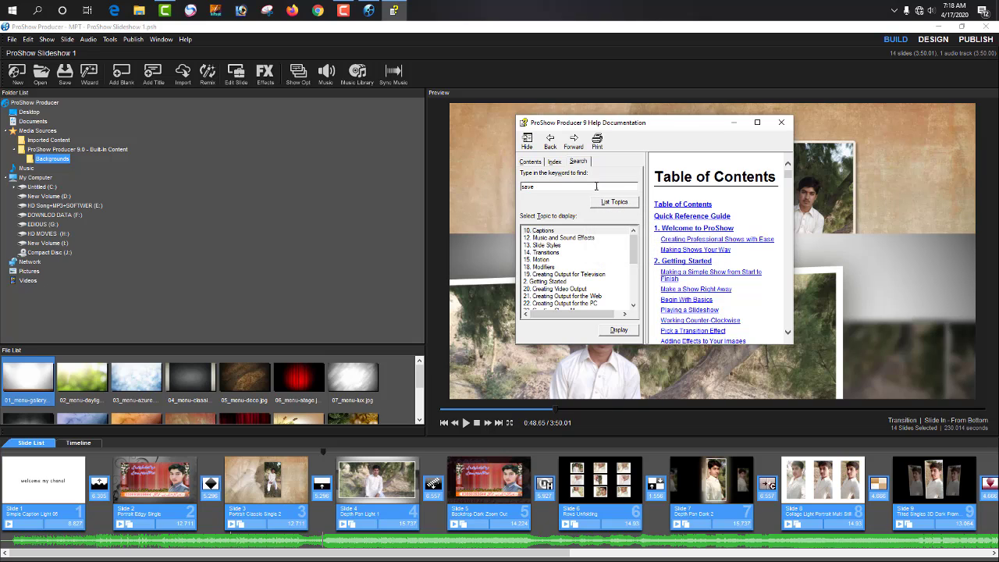
click(598, 204)
Open the Captions help topic and skim how captions are created and managed.
double_click(532, 231)
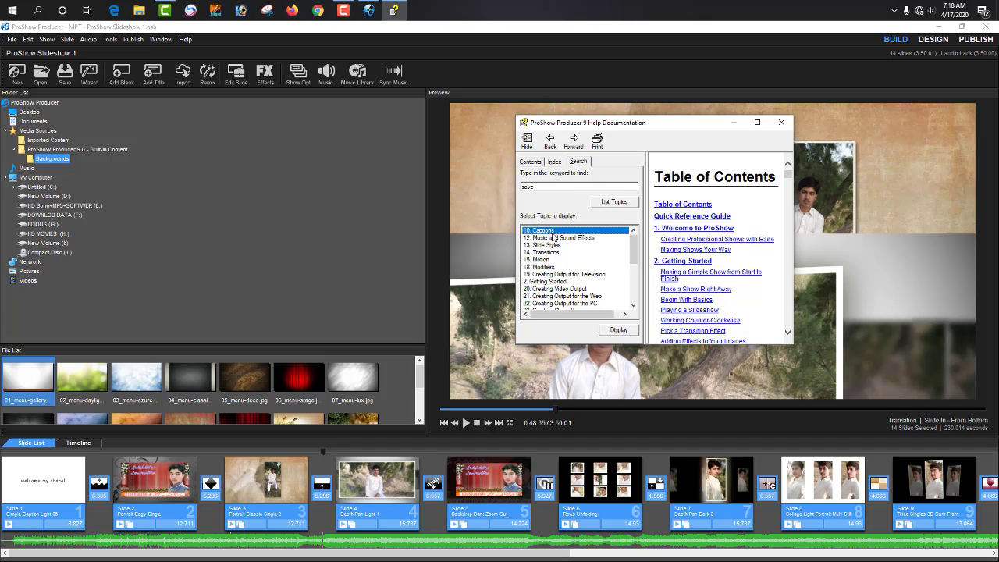
scroll(713, 231, down, 1)
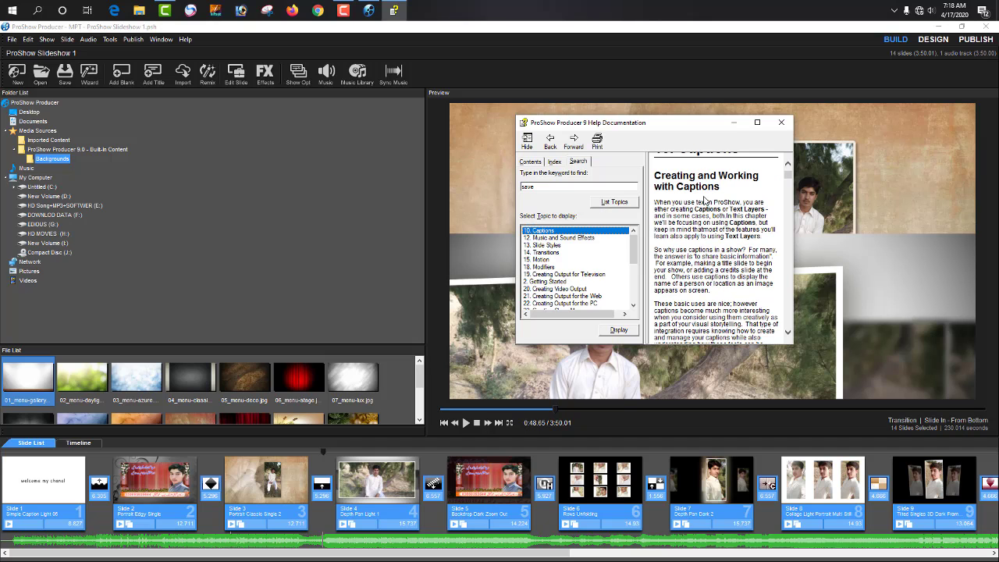
scroll(704, 201, down, 12)
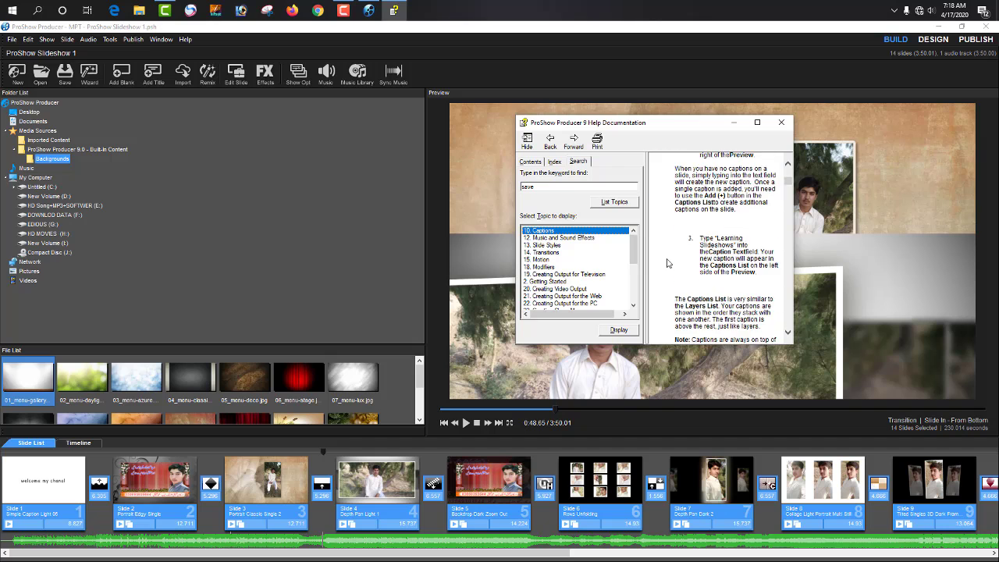
scroll(668, 263, down, 6)
scroll(601, 267, down, 5)
Open the help topic on The Wizard, skim through to its section on choosing a theme, and close the help documentation.
double_click(578, 267)
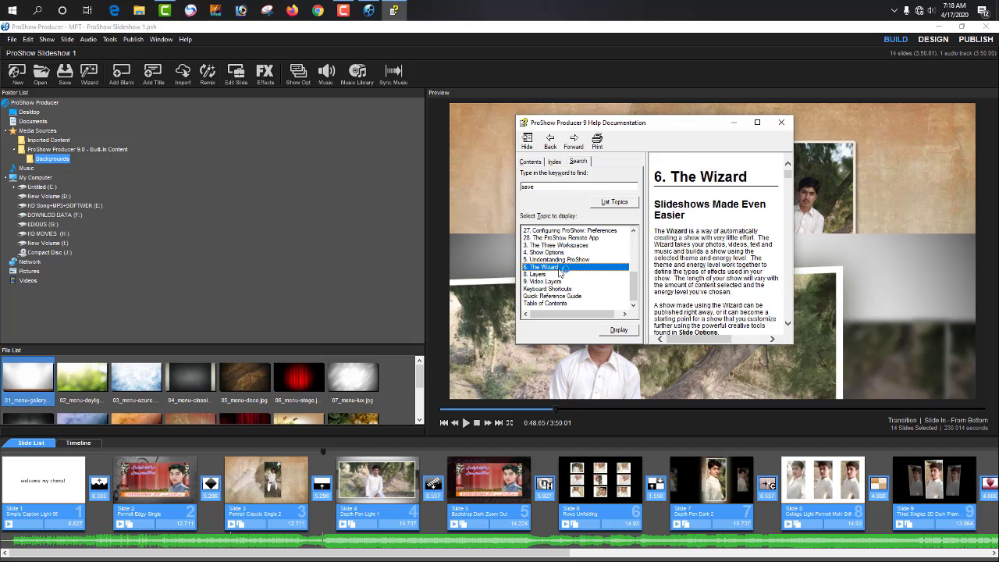
scroll(707, 225, down, 4)
scroll(707, 234, down, 6)
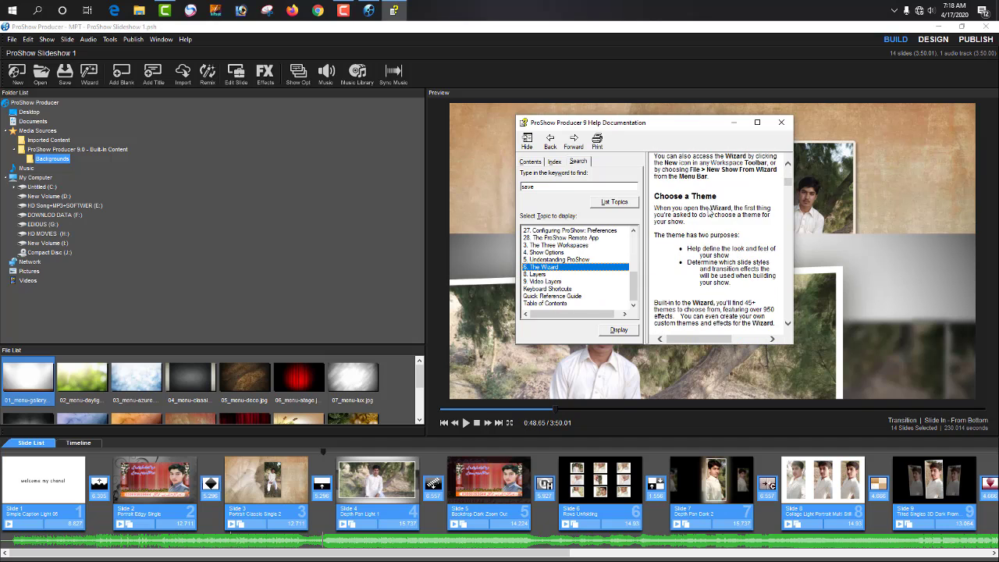
click(782, 122)
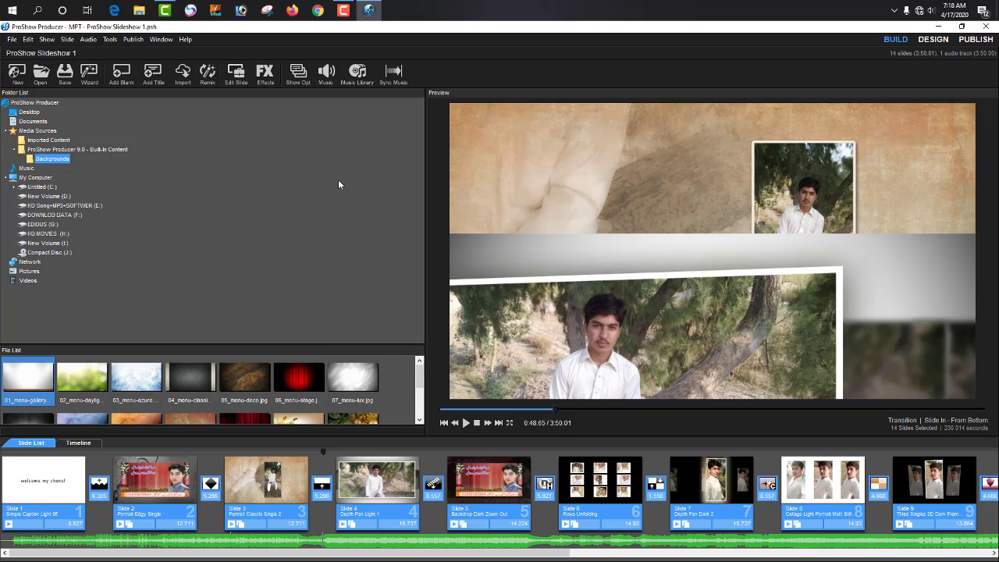
Select slides 2 through 5 together in the slide list, and reduce the selection to slide 5 alone.
click(372, 493)
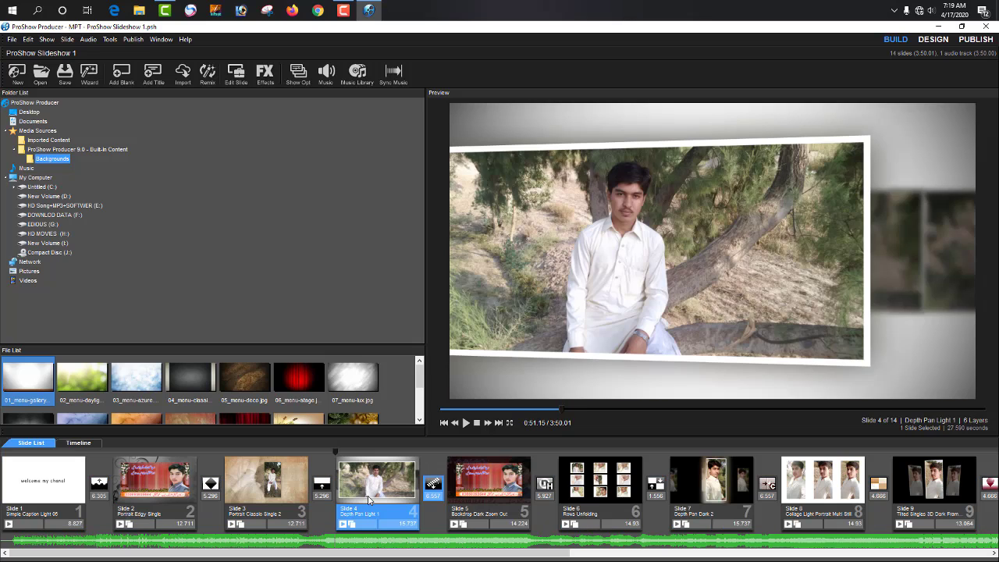
ctrl+click(296, 490)
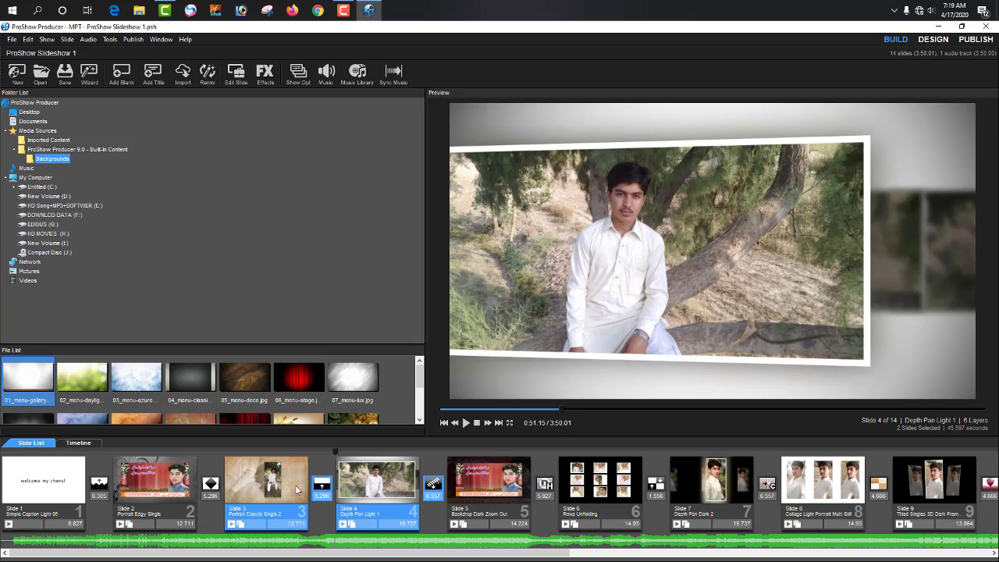
ctrl+click(179, 497)
ctrl+click(456, 494)
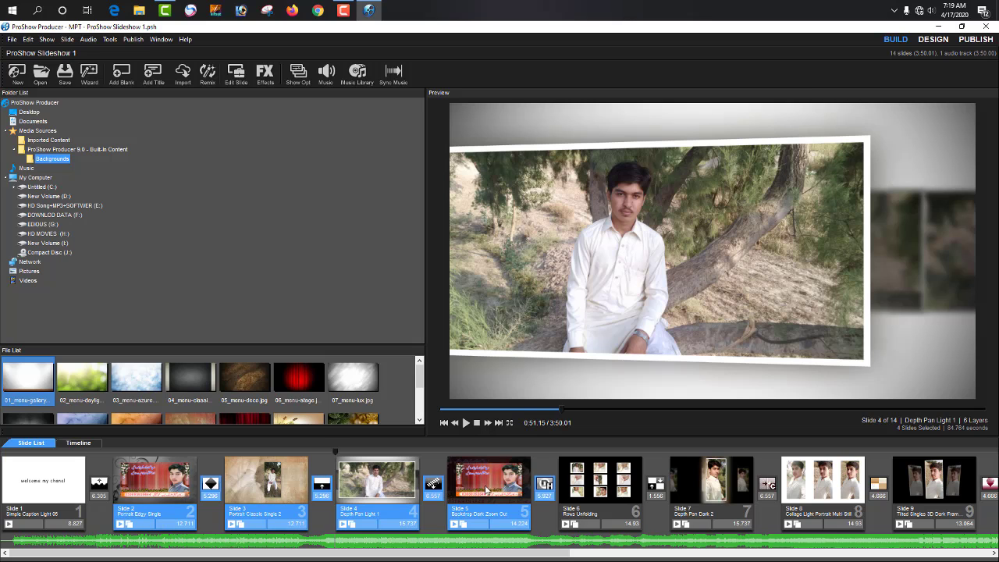
click(536, 472)
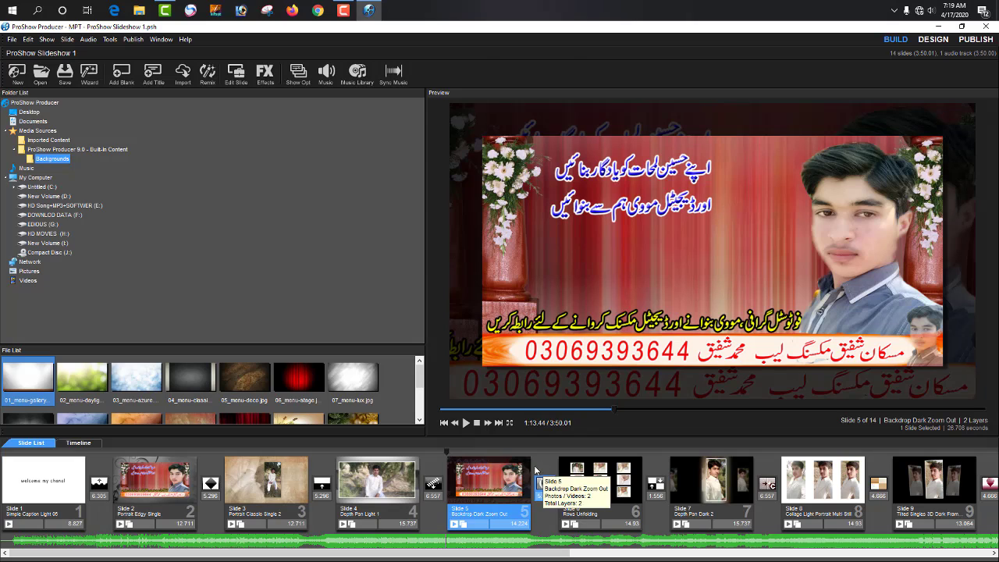
Move the Depth Pan Light 1 slide to just after the title slide, and move Portrait Classic Single 2 in front of it.
click(434, 469)
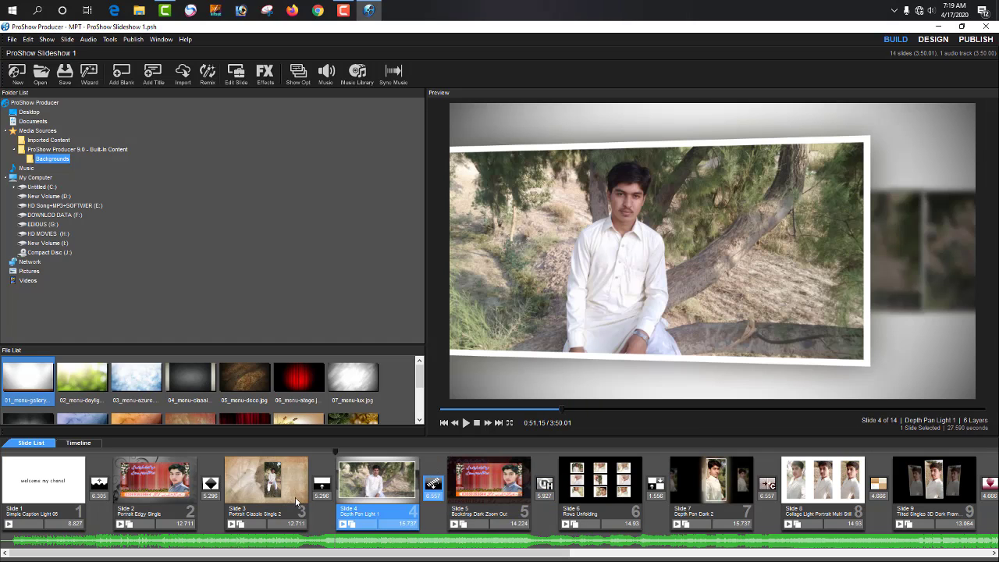
mouse_move(404, 469)
mouse_down()
mouse_move(264, 503)
mouse_move(180, 507)
mouse_move(434, 484)
mouse_move(156, 488)
mouse_up()
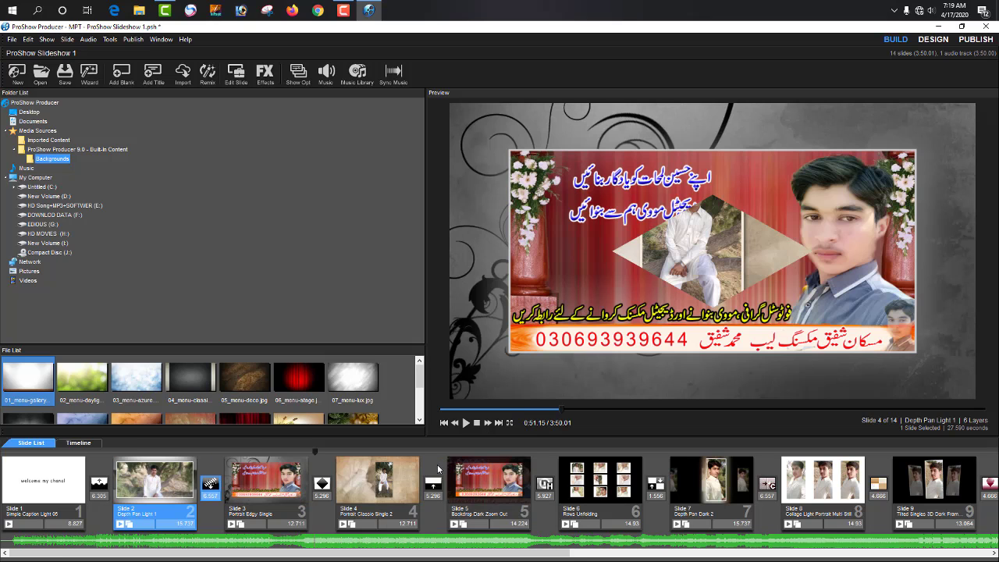
drag(284, 499, 164, 496)
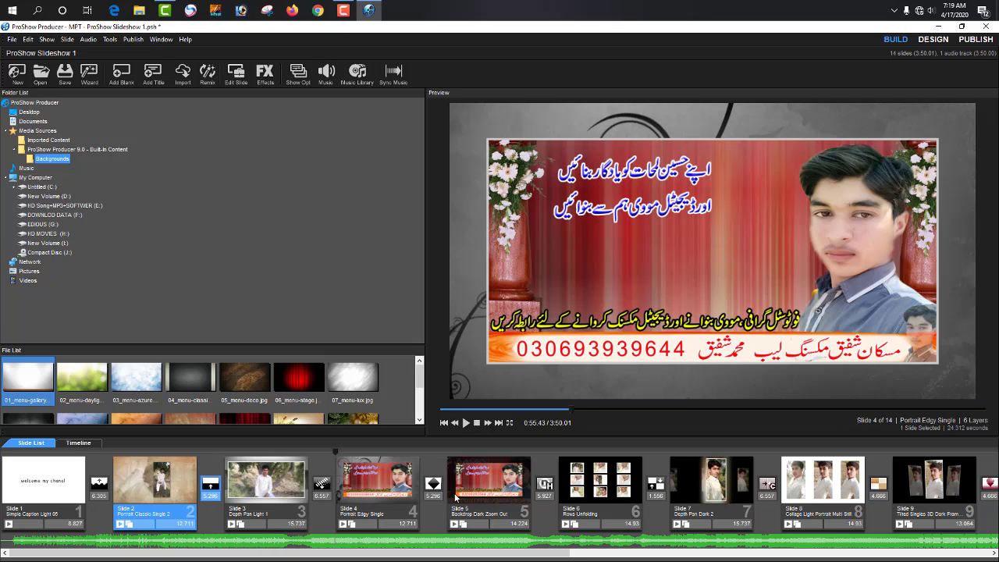
click(426, 449)
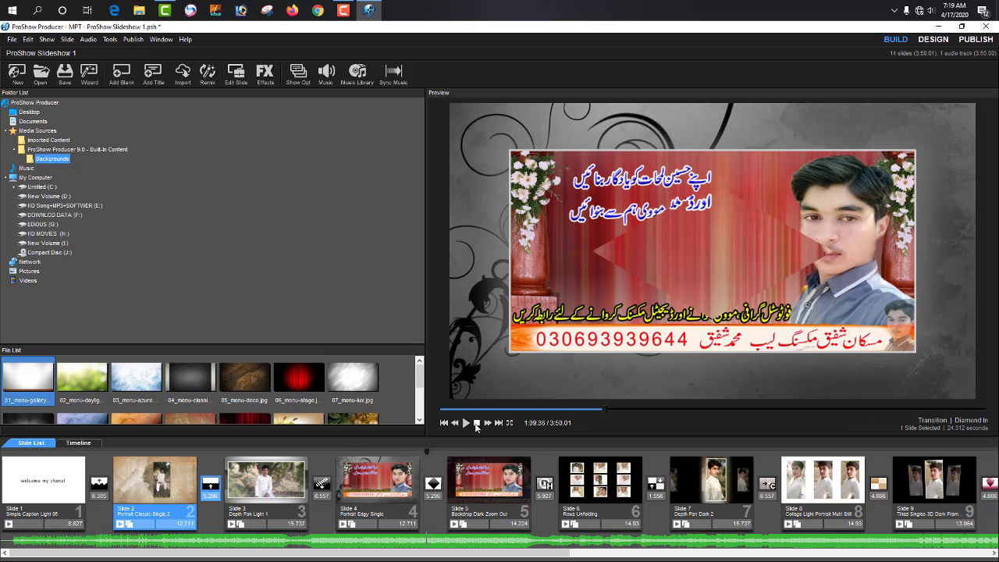
Play back the transition between slides 4 and 5 and replace it with Curved Star In - Soft.
click(466, 423)
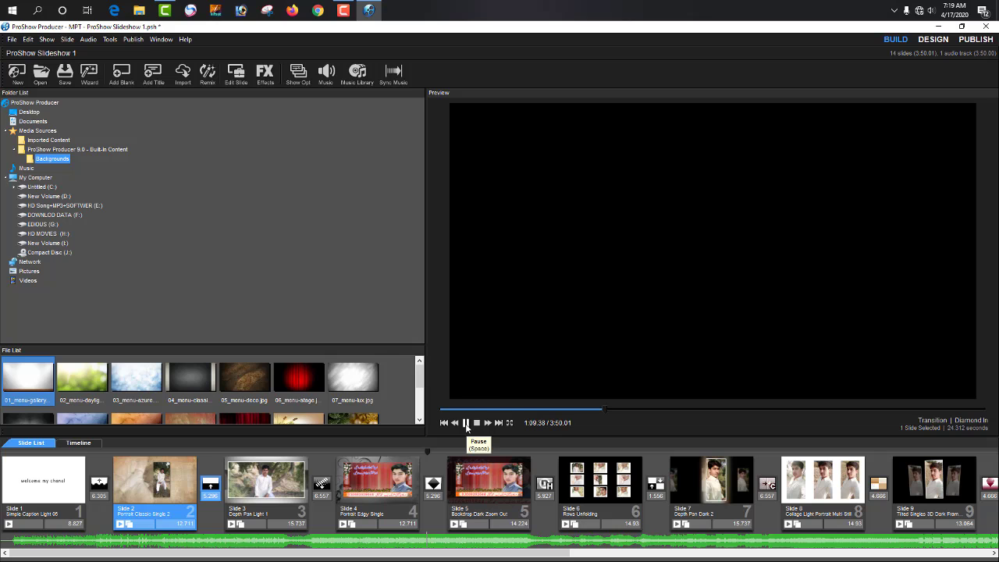
click(466, 423)
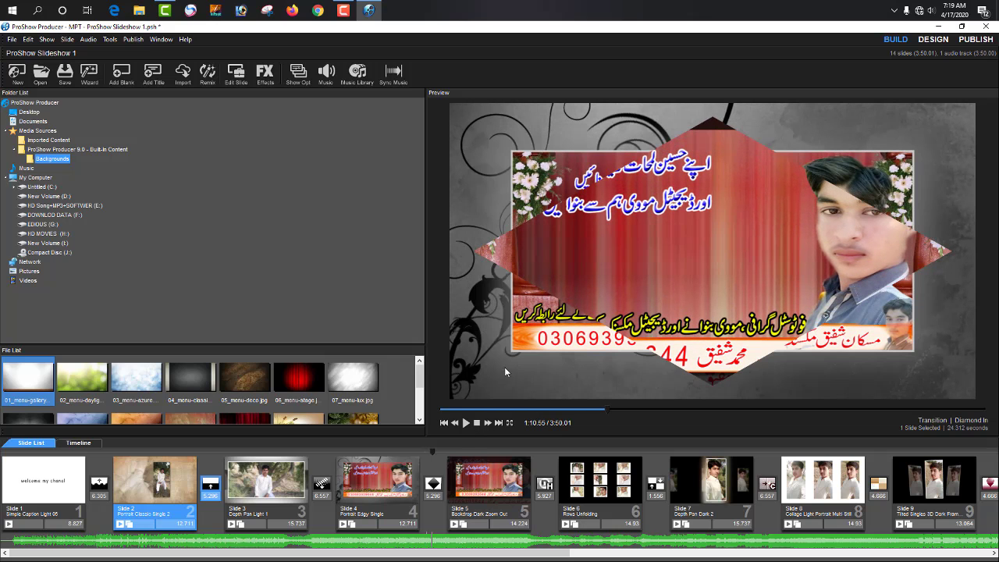
click(434, 482)
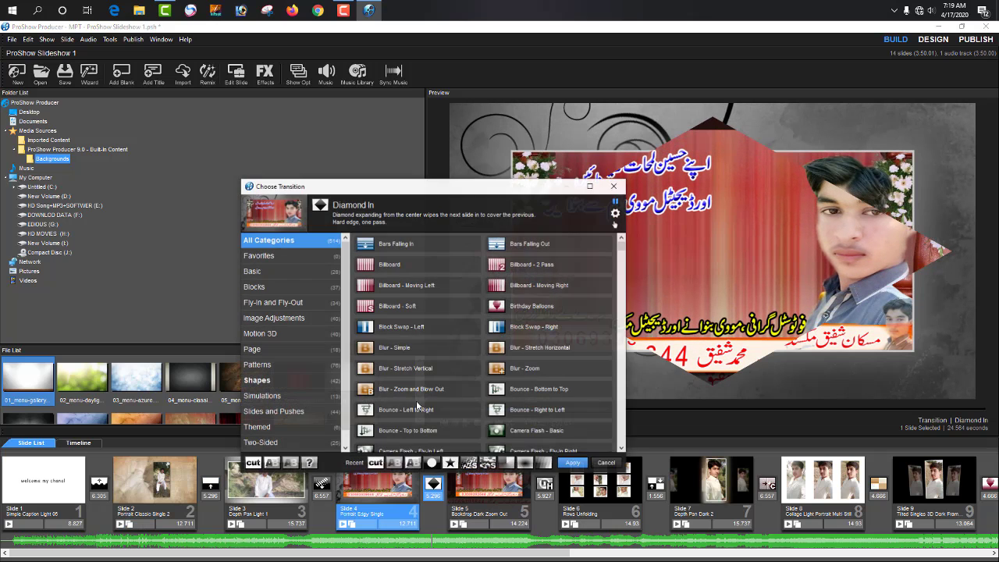
scroll(402, 375, down, 5)
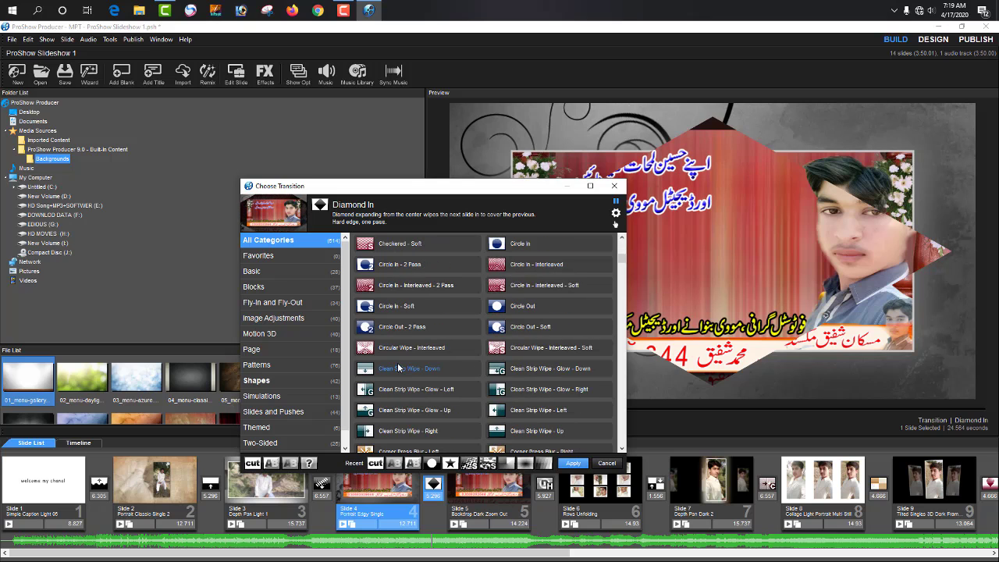
scroll(394, 379, down, 3)
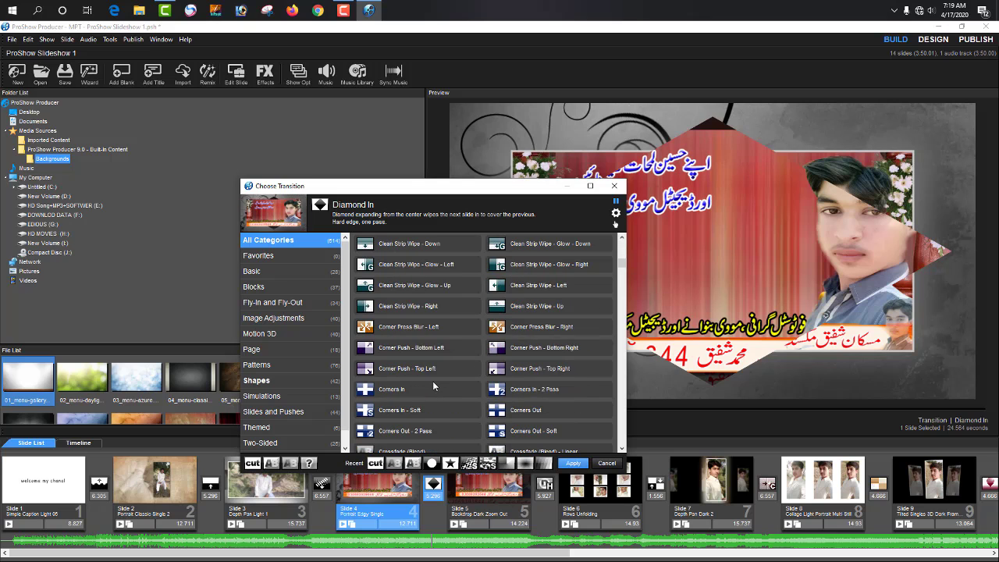
scroll(438, 384, down, 5)
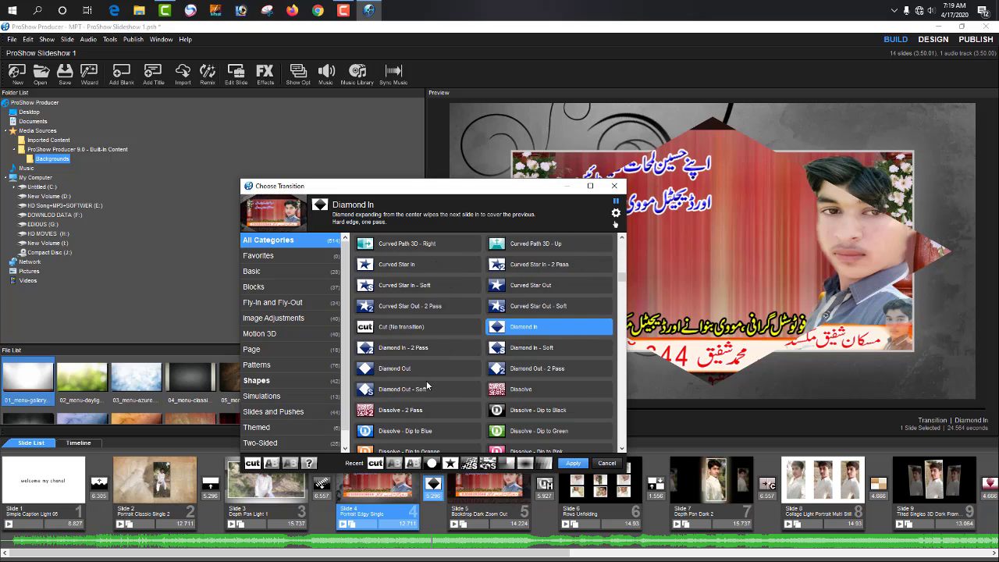
click(414, 285)
click(573, 463)
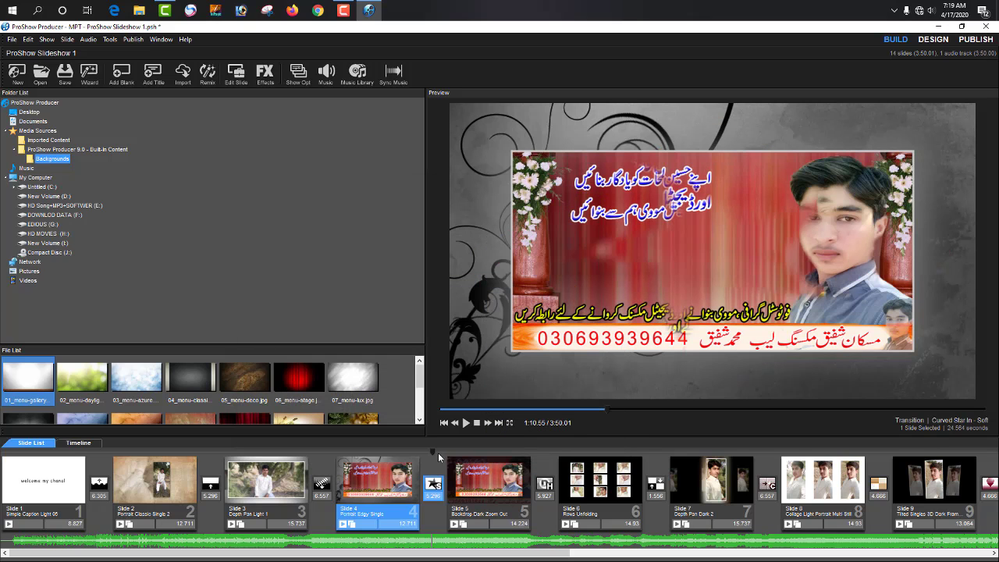
Preview the new star transition from just before its start until slide 5 is showing.
drag(434, 449, 424, 451)
click(466, 424)
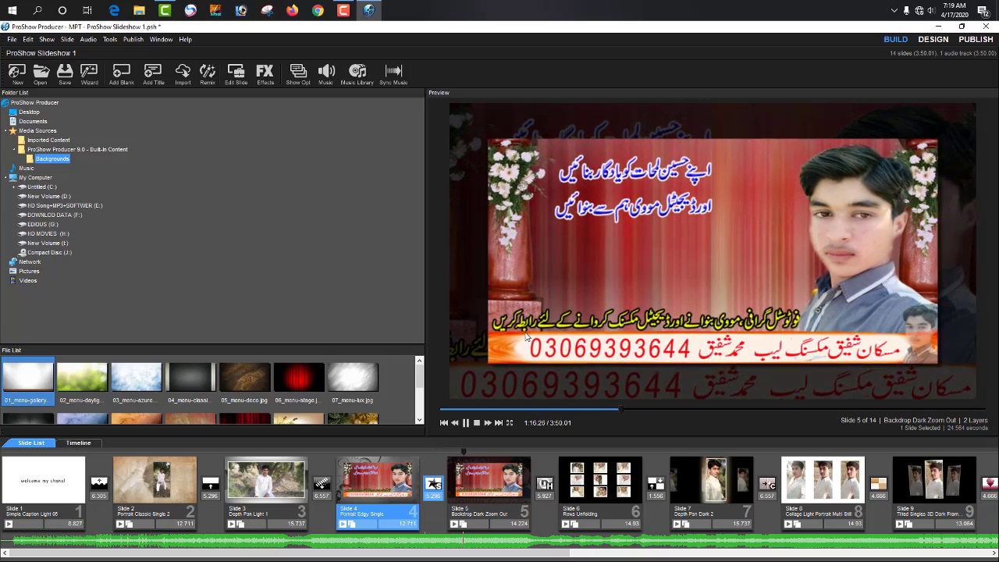
click(466, 422)
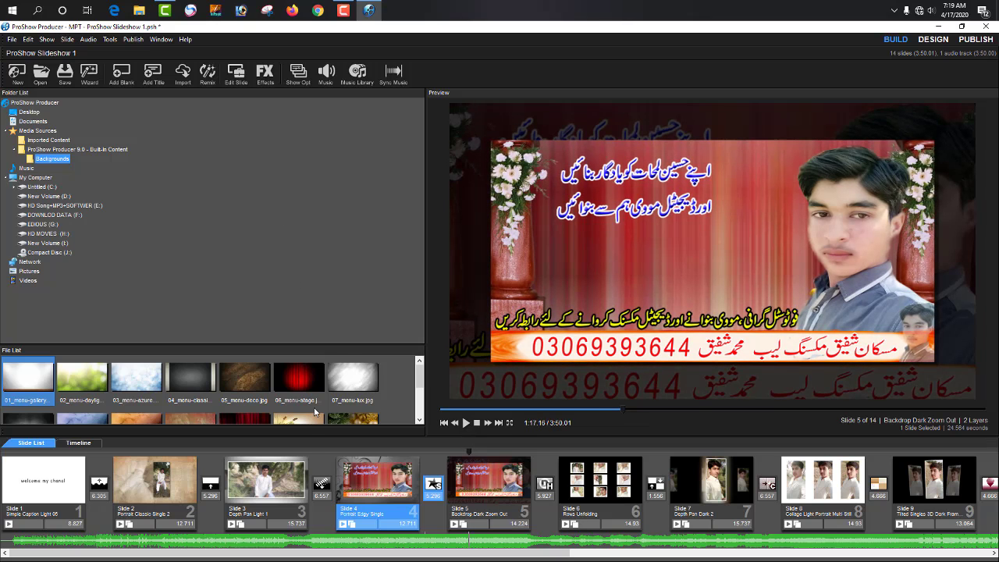
View the show's soundtrack options, and preview the 06_menu-stage.jpg background among the built-in files.
double_click(84, 542)
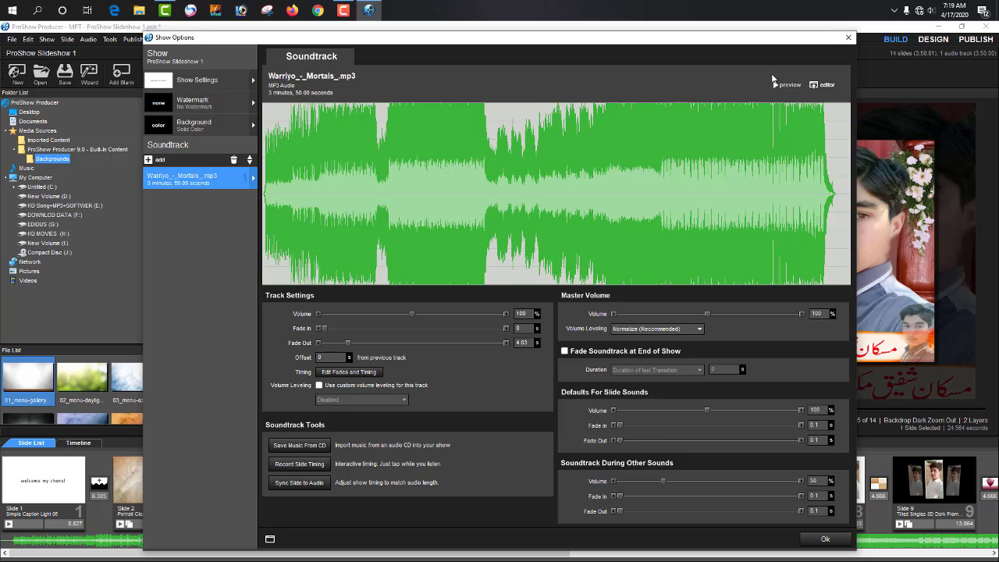
click(849, 39)
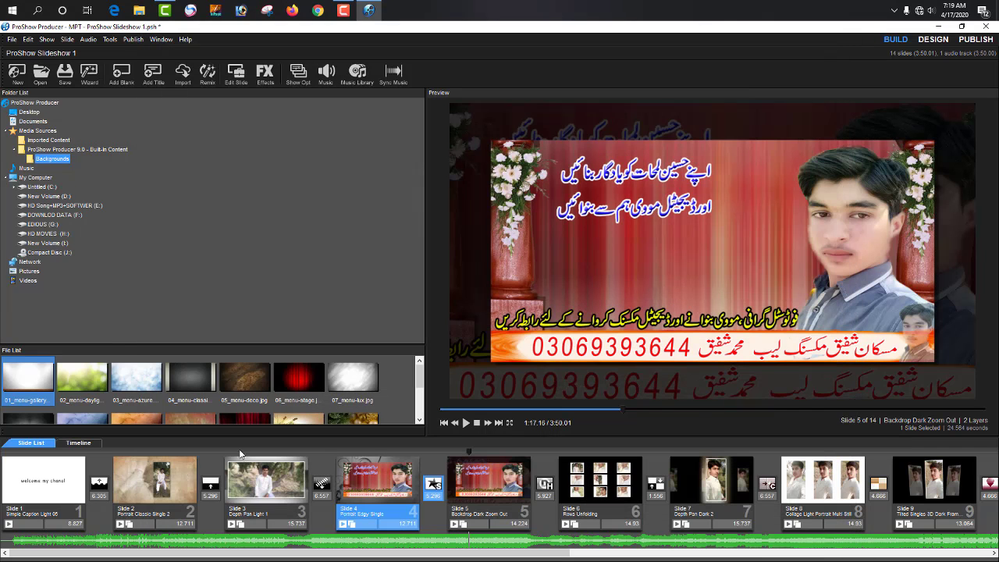
click(78, 479)
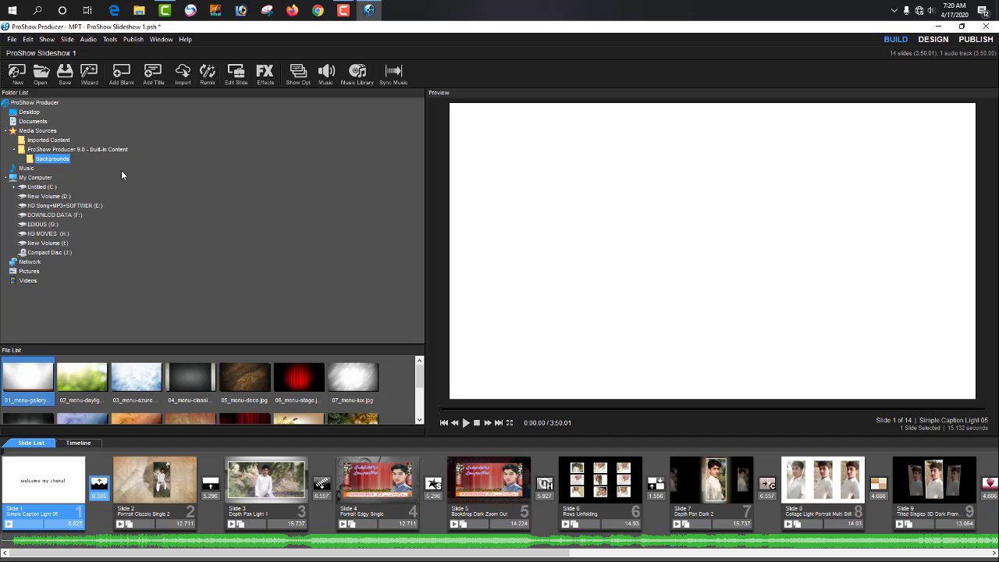
click(296, 402)
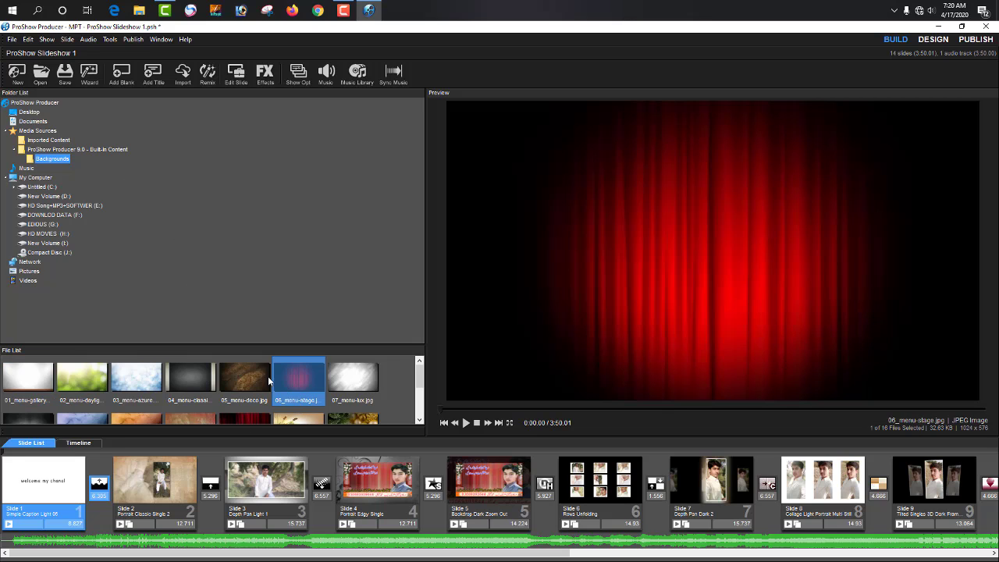
scroll(267, 380, down, 3)
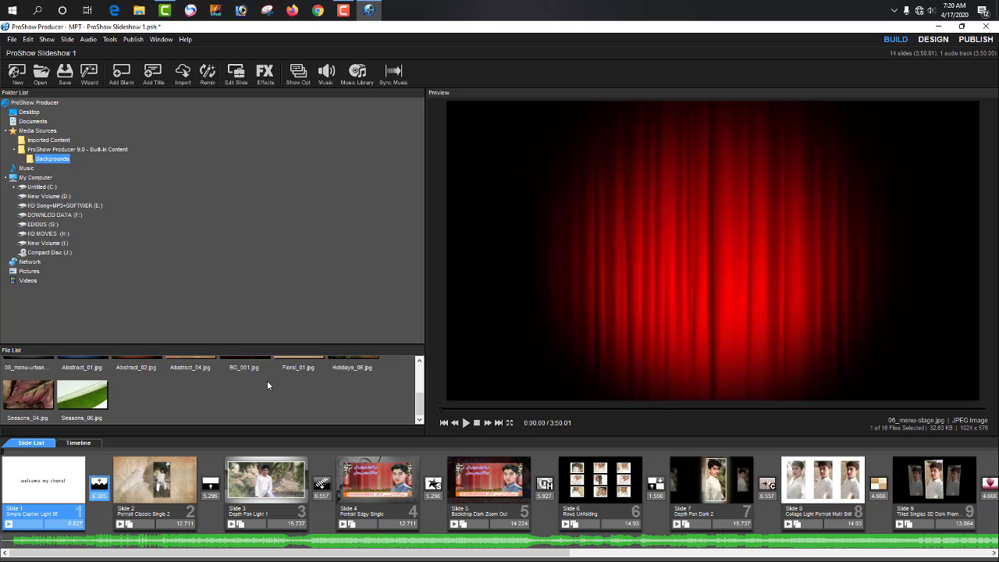
View the Design workspace, switch to the Publish workspace, and open the output options for Video for Web, Devices and Computers.
click(934, 40)
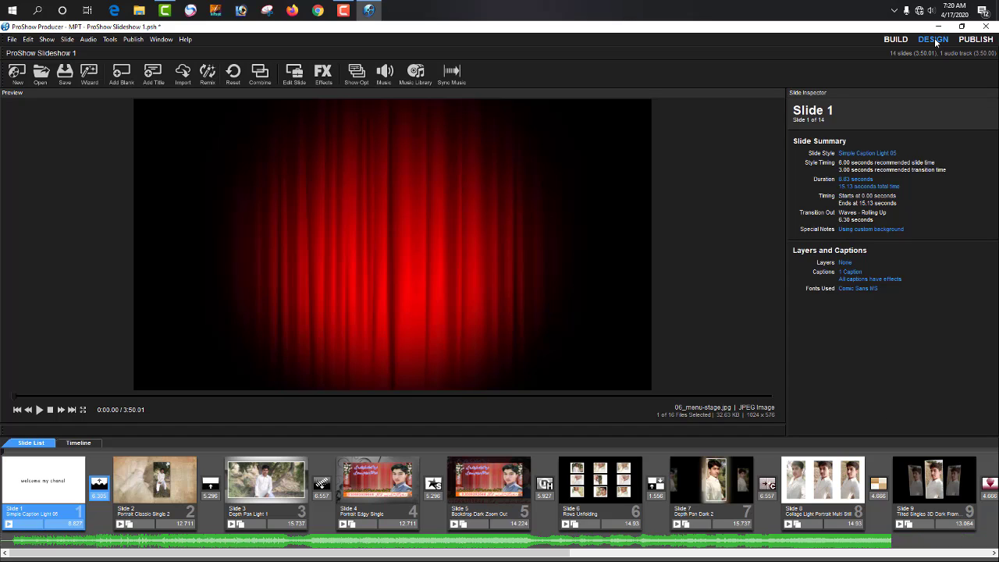
click(975, 39)
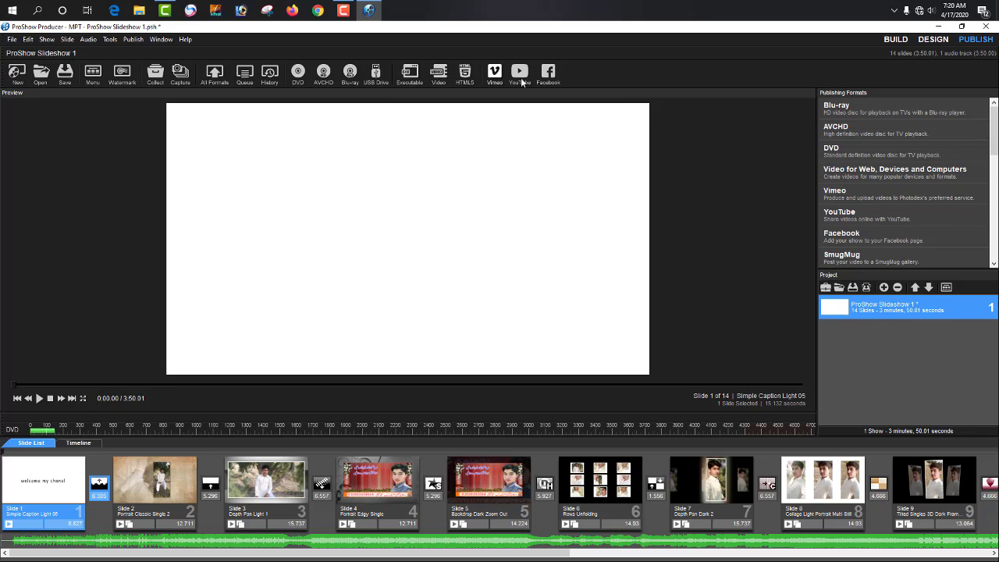
click(439, 81)
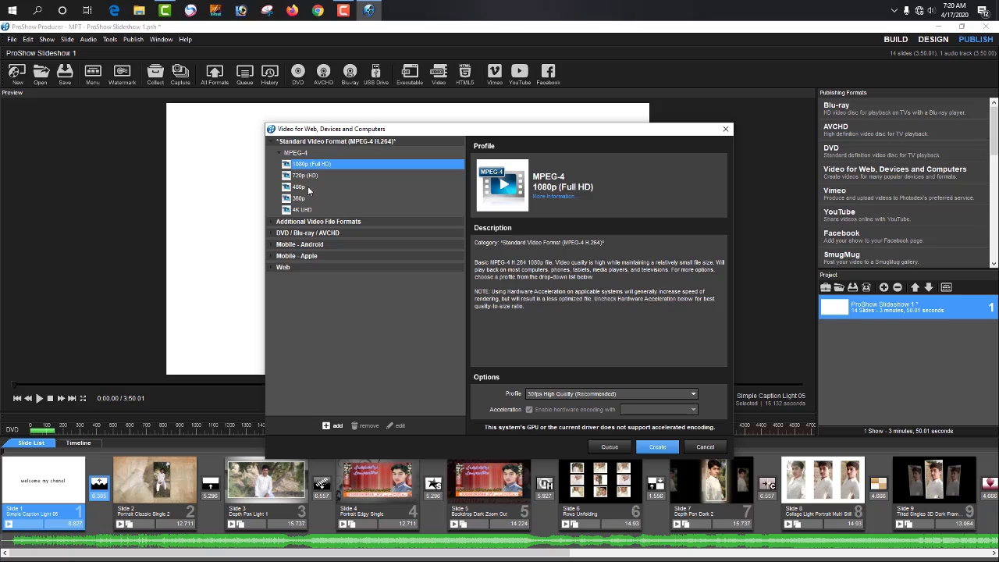
Compare the descriptions of the 480p, 720p (HD) and 1080p (Full HD) MPEG-4 formats.
click(309, 188)
click(315, 177)
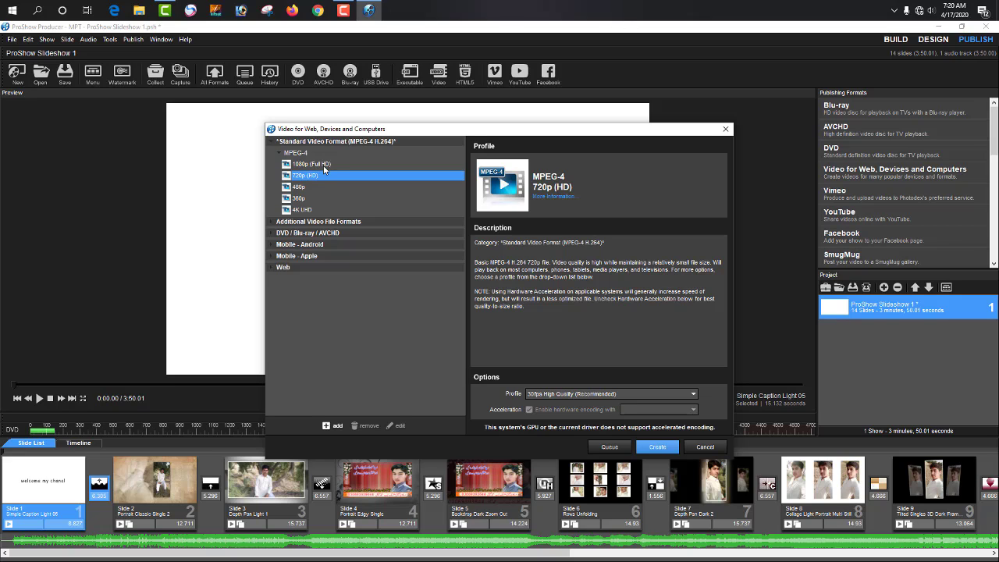
click(324, 165)
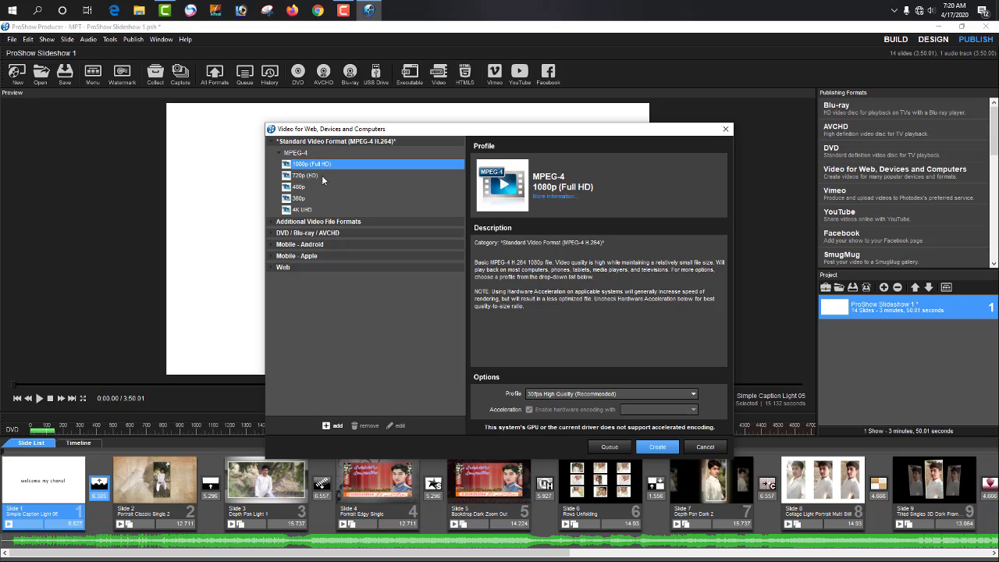
click(322, 178)
click(319, 187)
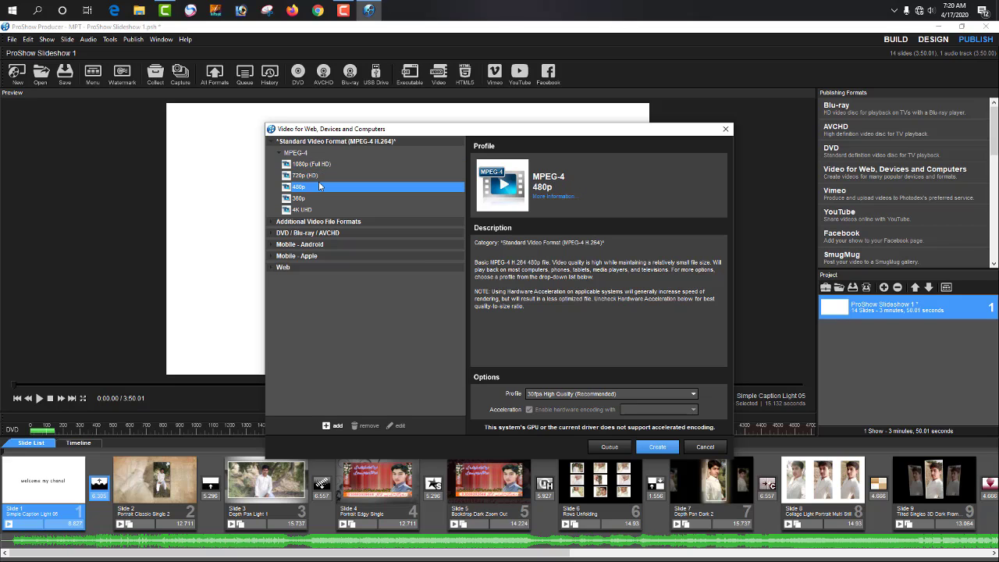
Examine the output formats offered under additional video files, DVD / Blu-ray / AVCHD, Apple mobile and web.
click(343, 225)
click(337, 244)
click(332, 301)
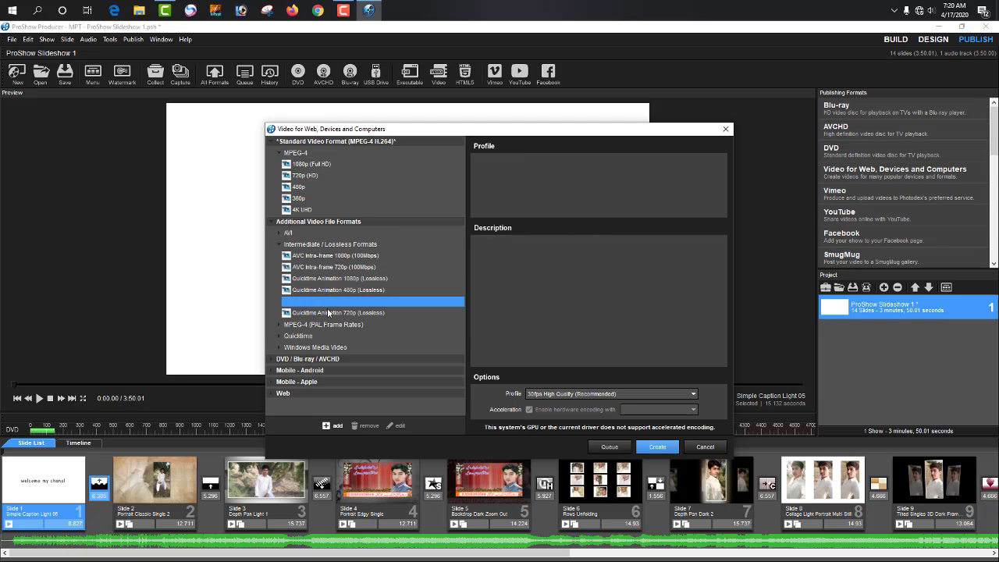
click(325, 372)
click(322, 359)
click(315, 361)
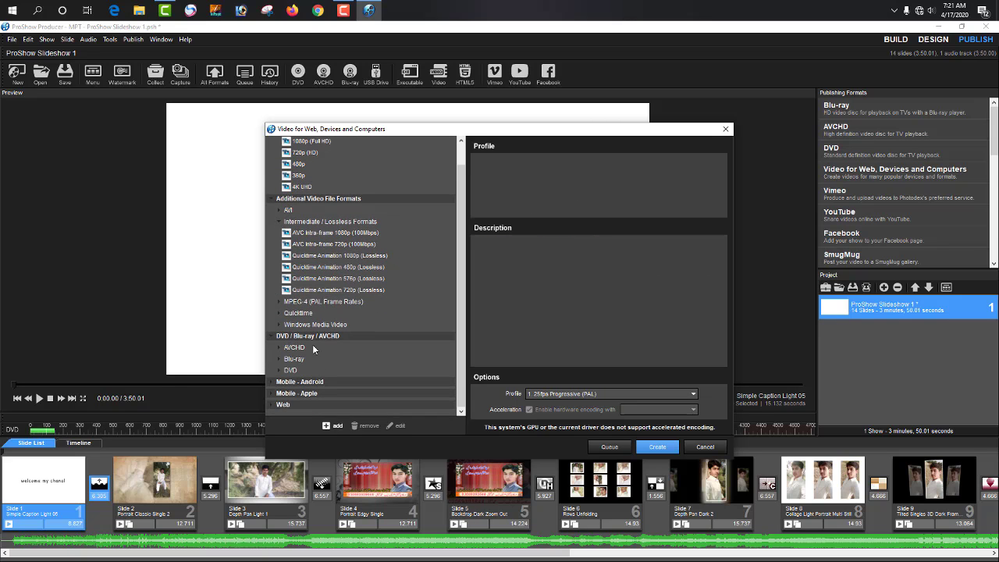
click(302, 404)
click(317, 325)
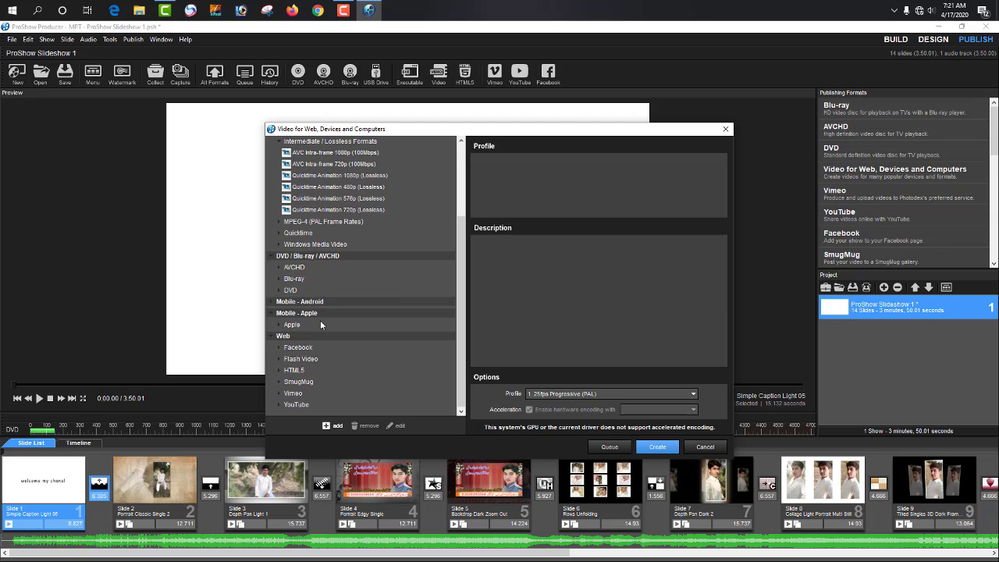
click(324, 313)
scroll(323, 296, up, 3)
scroll(345, 391, down, 3)
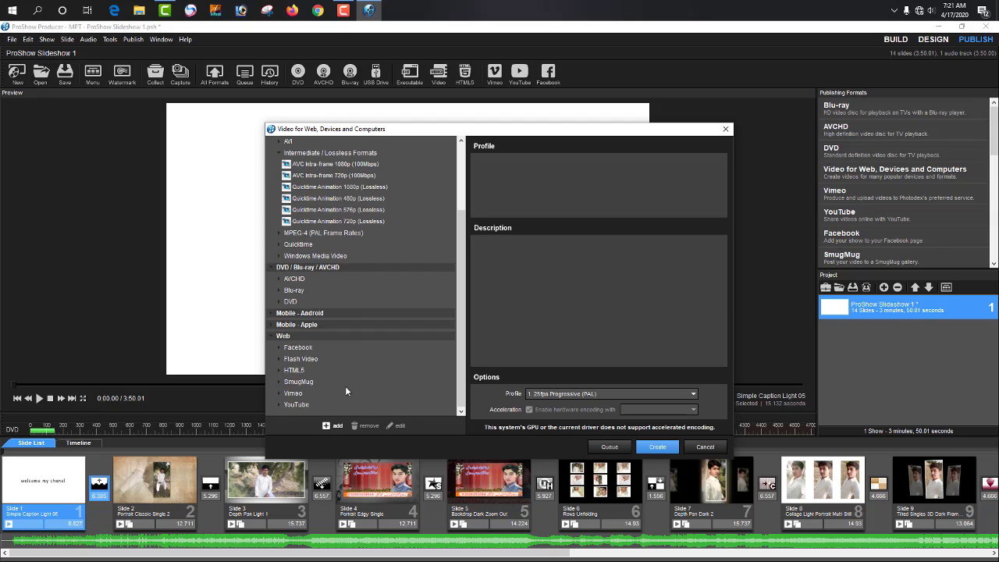
scroll(332, 261, up, 3)
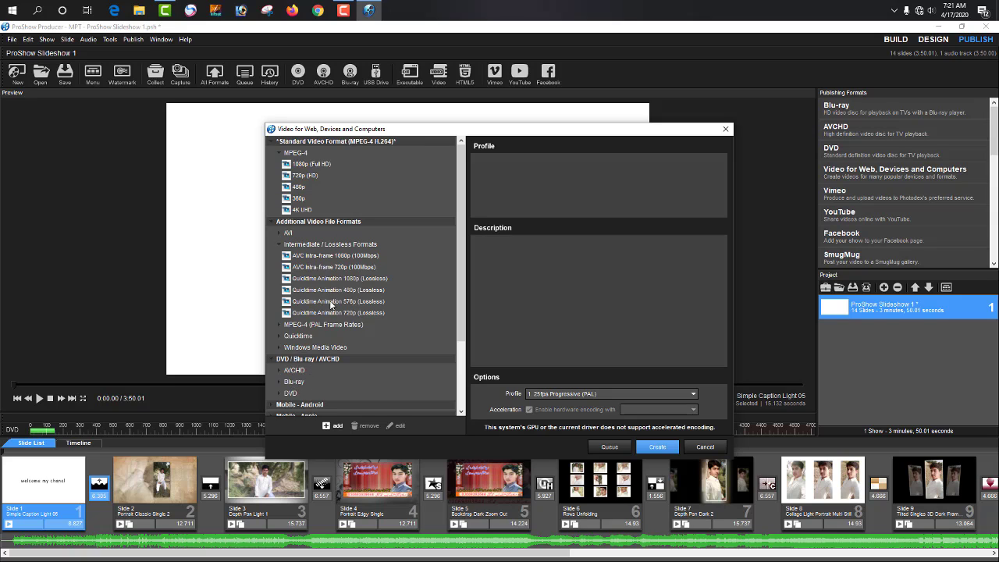
Choose the MPEG-4 480p format with the 30fps High Quality (Recommended) profile.
click(308, 187)
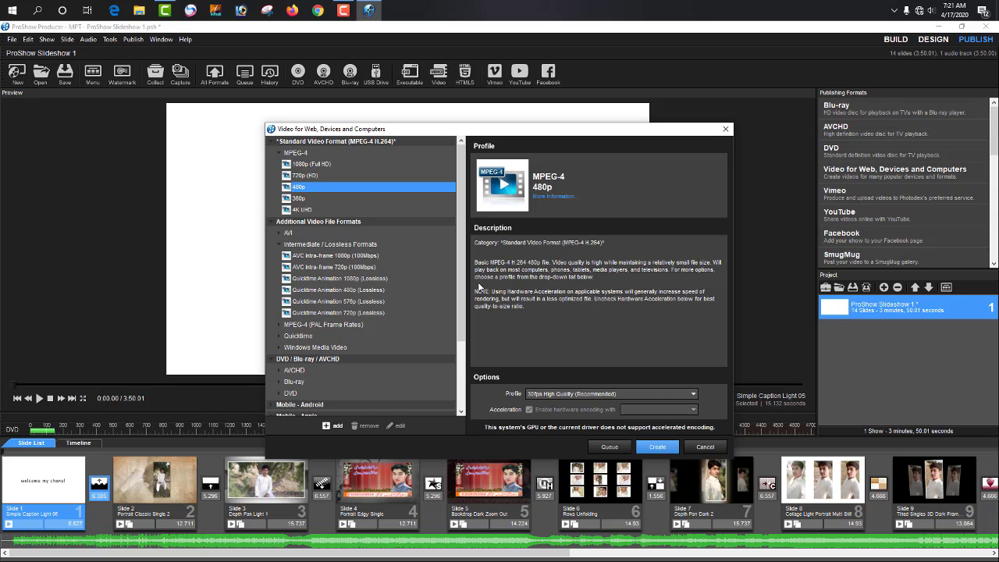
click(547, 396)
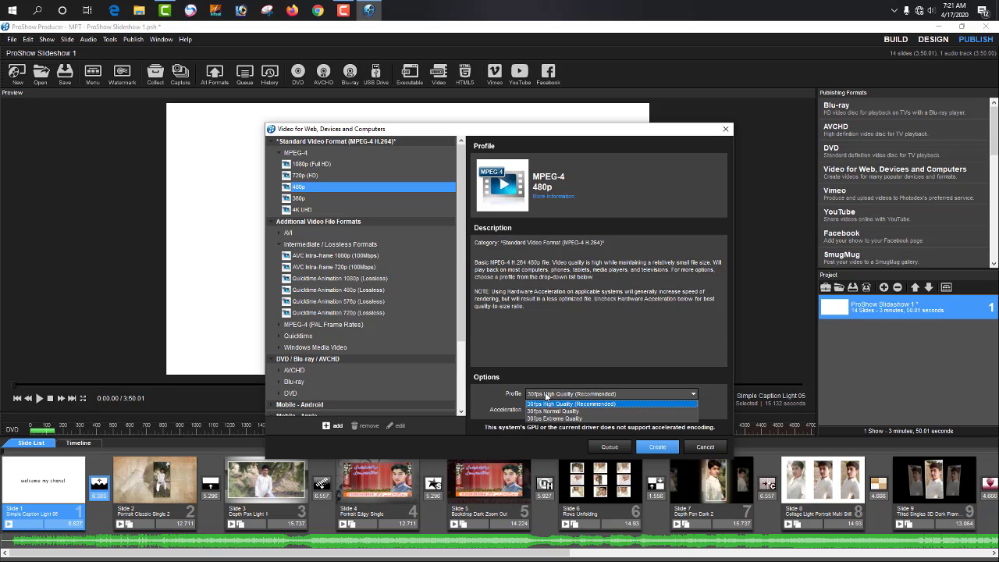
click(542, 396)
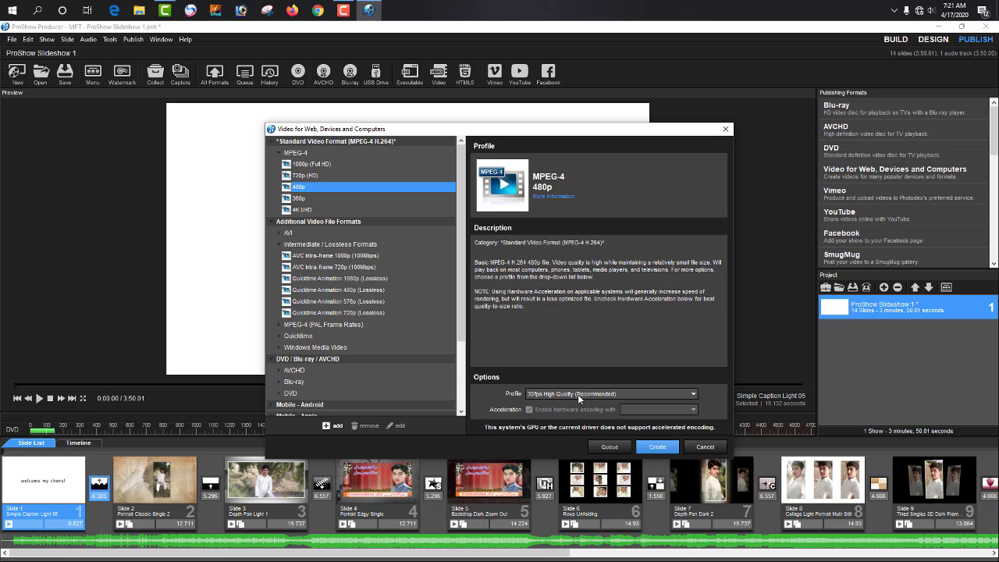
click(625, 395)
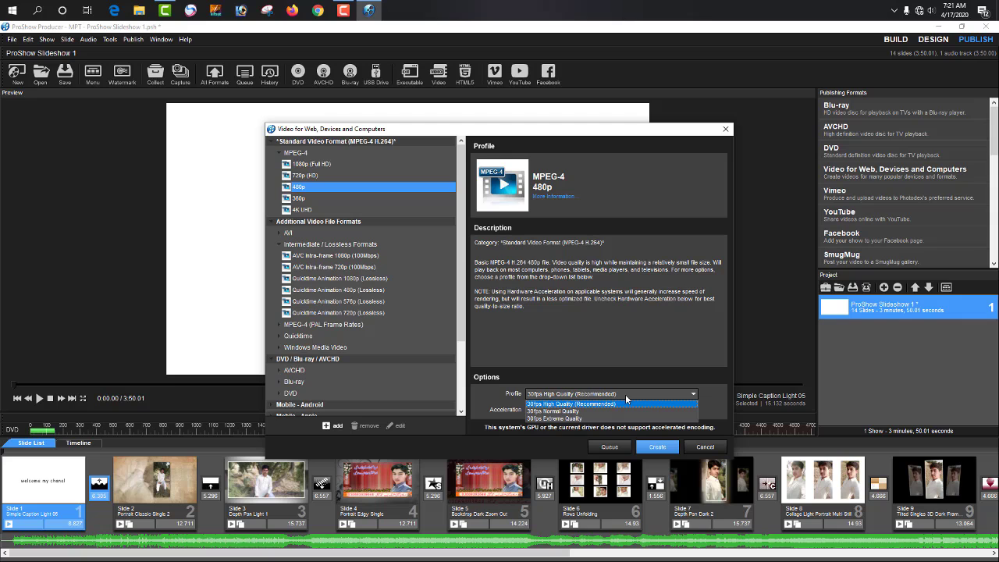
click(625, 395)
click(626, 395)
click(625, 394)
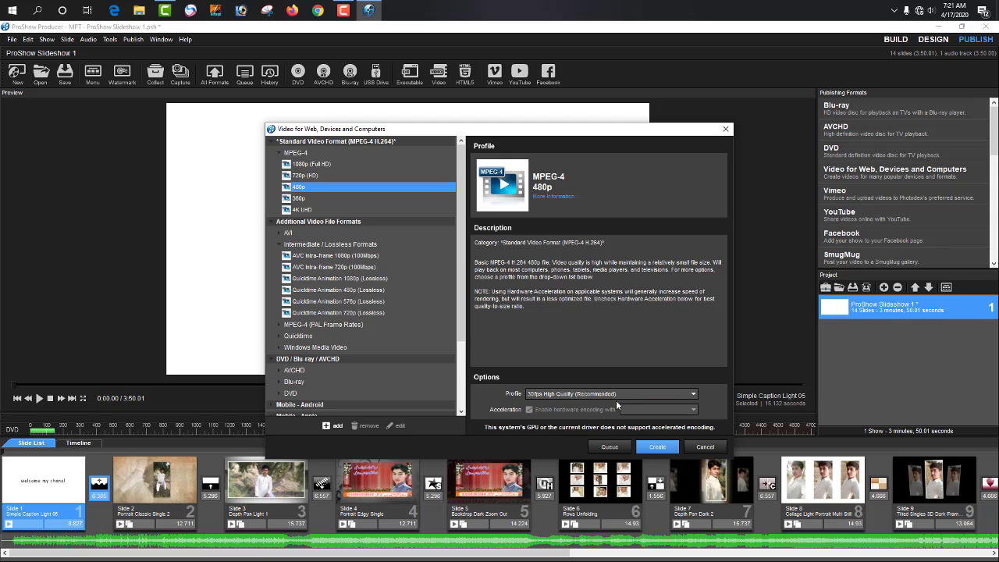
Create the MP4 video on the Desktop with the file name ali, and select the exported file there.
click(648, 447)
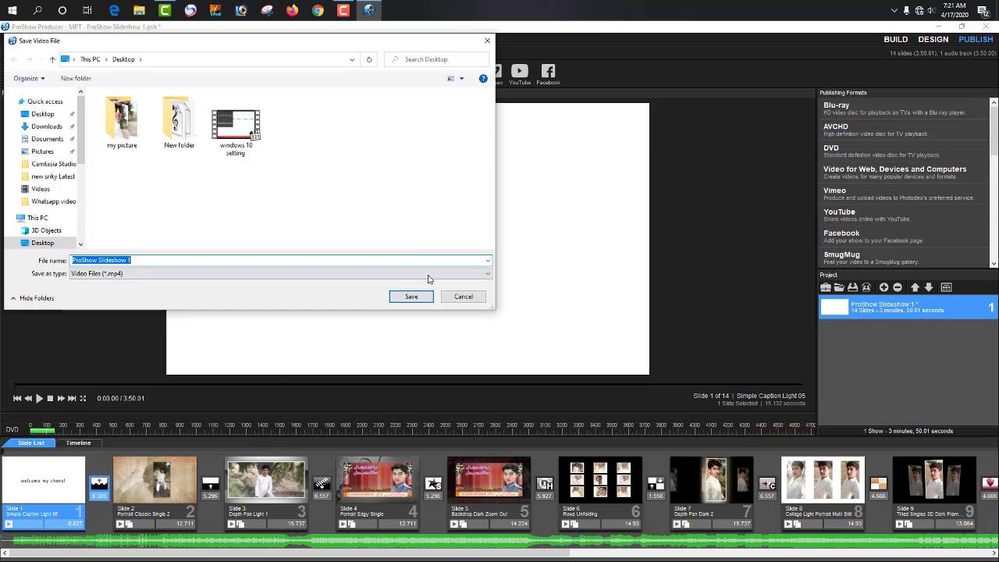
click(226, 260)
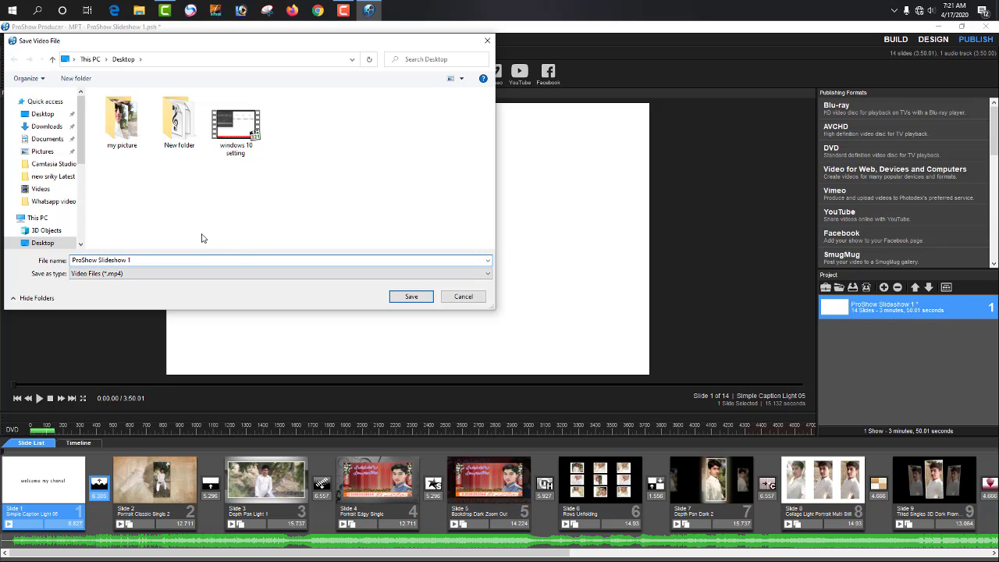
key(BackSpace)
key(BackSpace)
key(BackSpace)
key(BackSpace)
key(BackSpace)
key(BackSpace)
key(BackSpace)
key(BackSpace)
key(BackSpace)
key(BackSpace)
key(BackSpace)
key(BackSpace)
key(BackSpace)
key(BackSpace)
key(BackSpace)
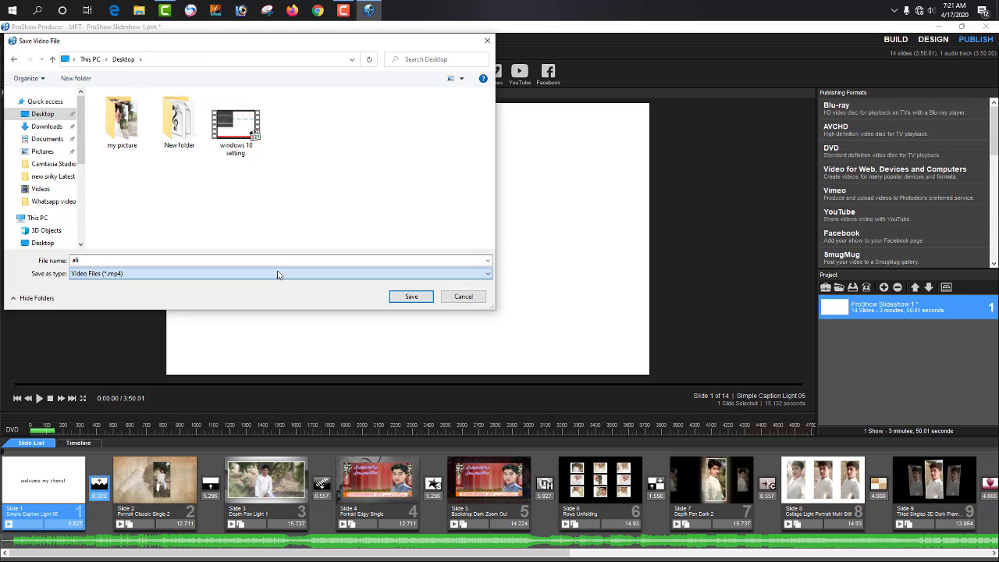
key(Return)
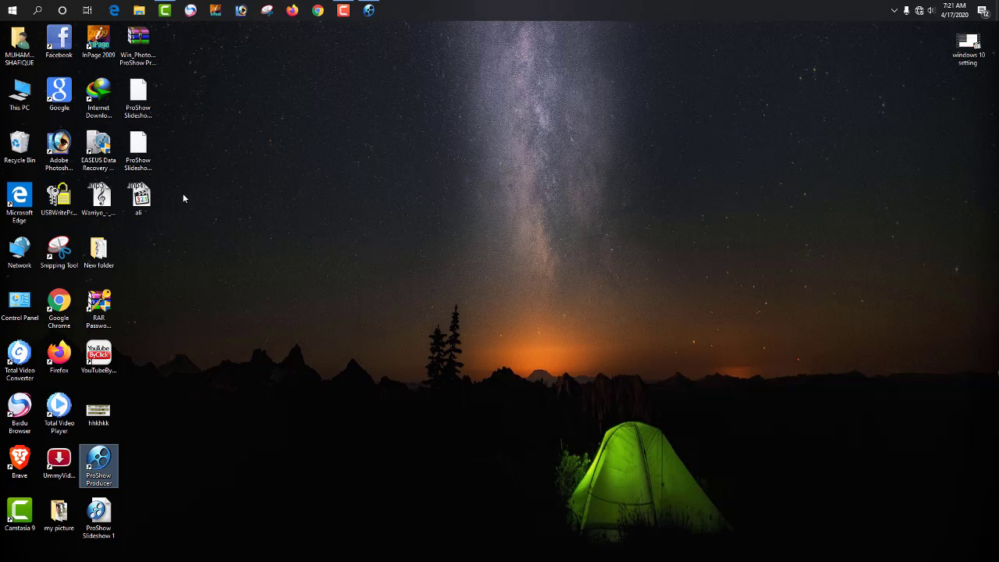
mouse_move(139, 199)
mouse_down()
mouse_move(234, 214)
mouse_move(264, 203)
mouse_move(170, 223)
mouse_move(143, 203)
mouse_up()
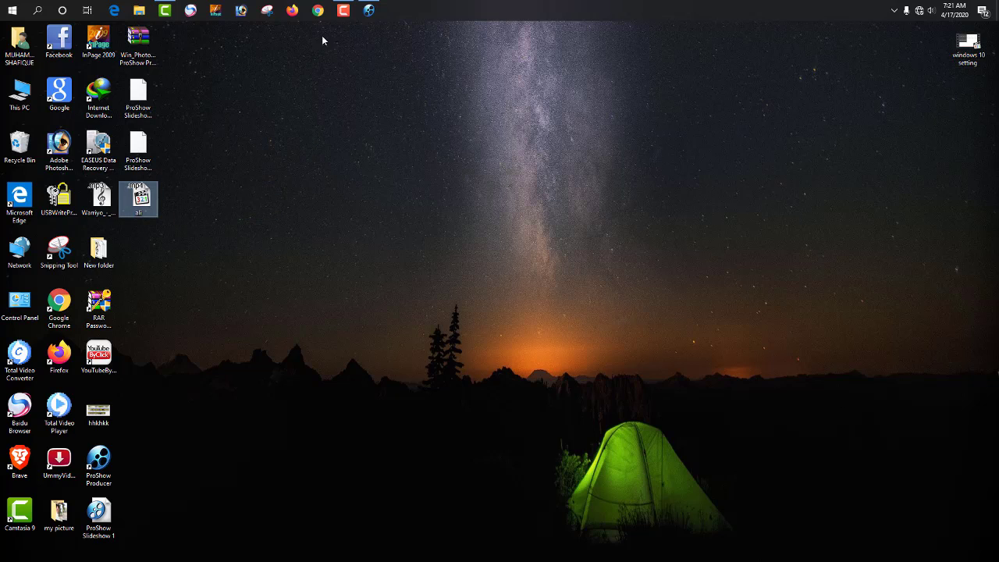
Switch back to ProShow Producer to check the rendering progress and move the progress window aside.
click(344, 10)
click(348, 11)
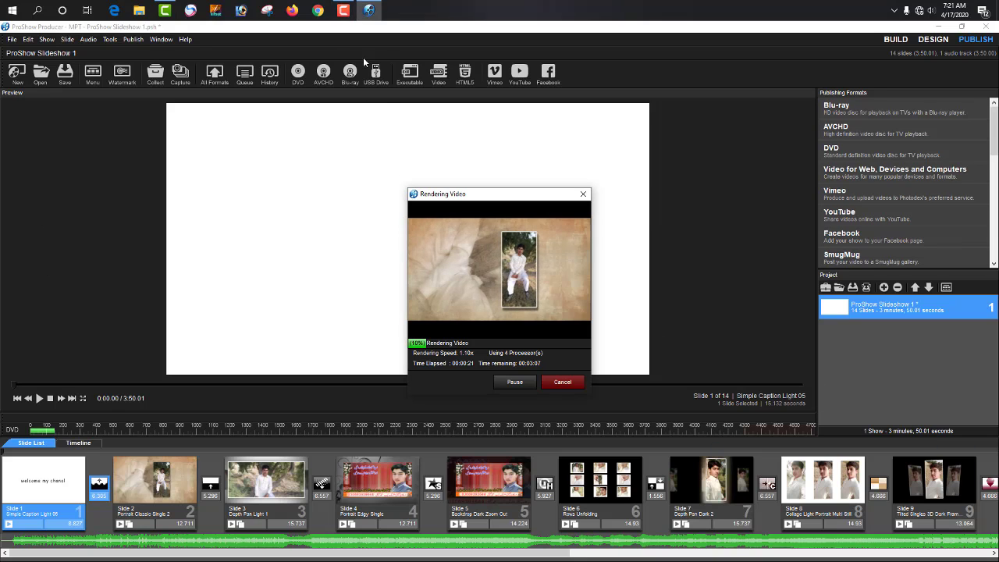
click(344, 11)
click(345, 12)
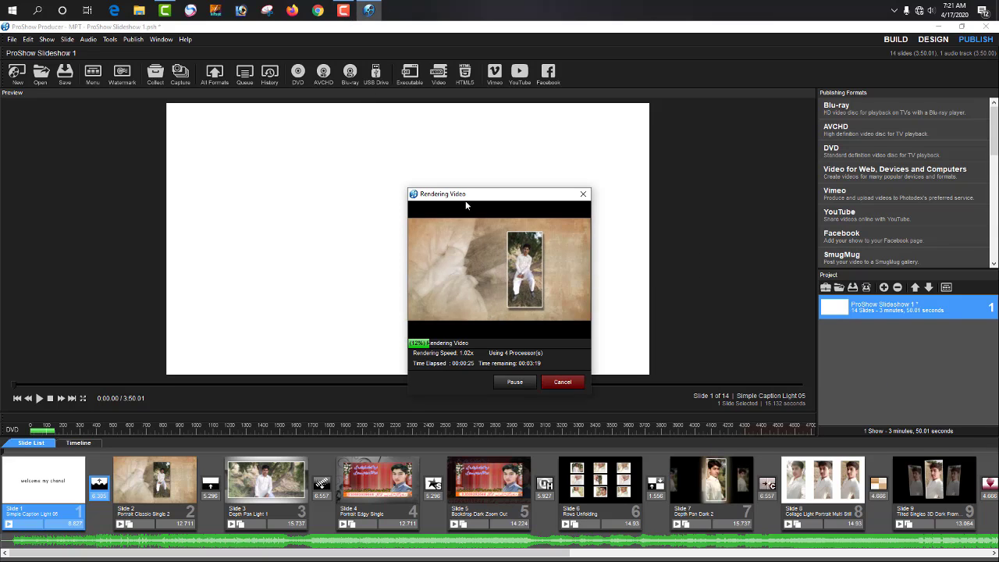
drag(467, 199, 406, 197)
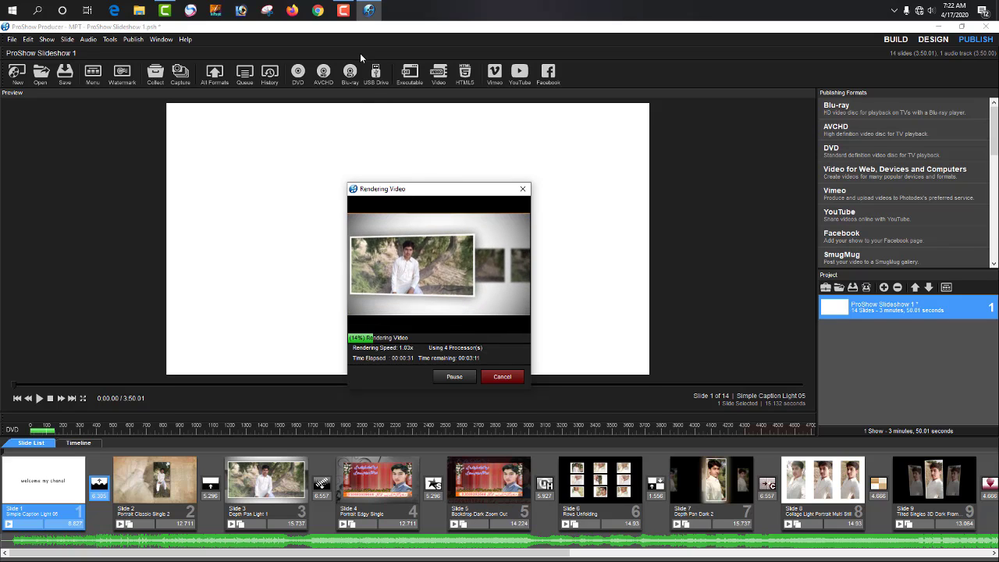
click(343, 17)
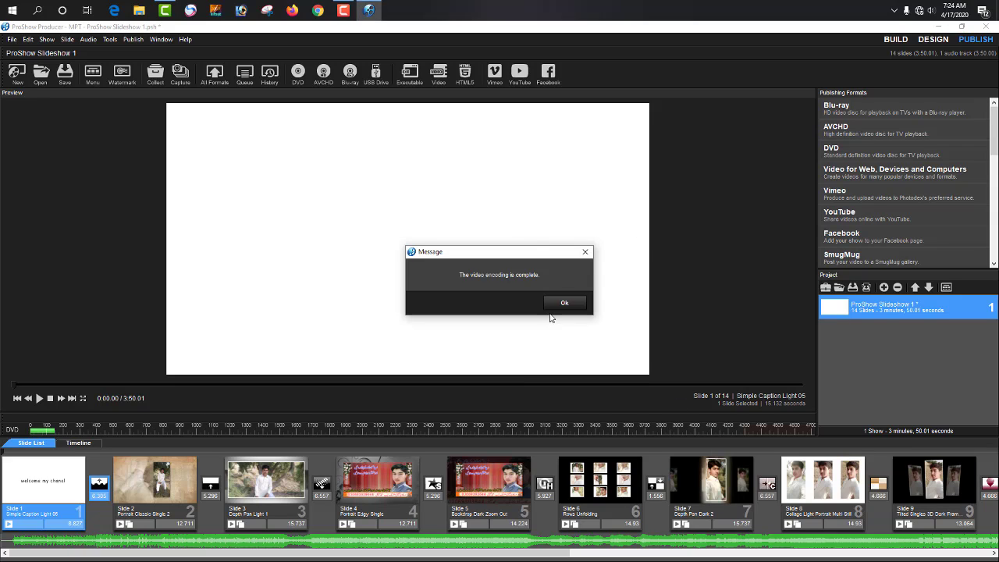
Dismiss the encoding message and close ProShow Producer without saving the changes to the show.
click(564, 304)
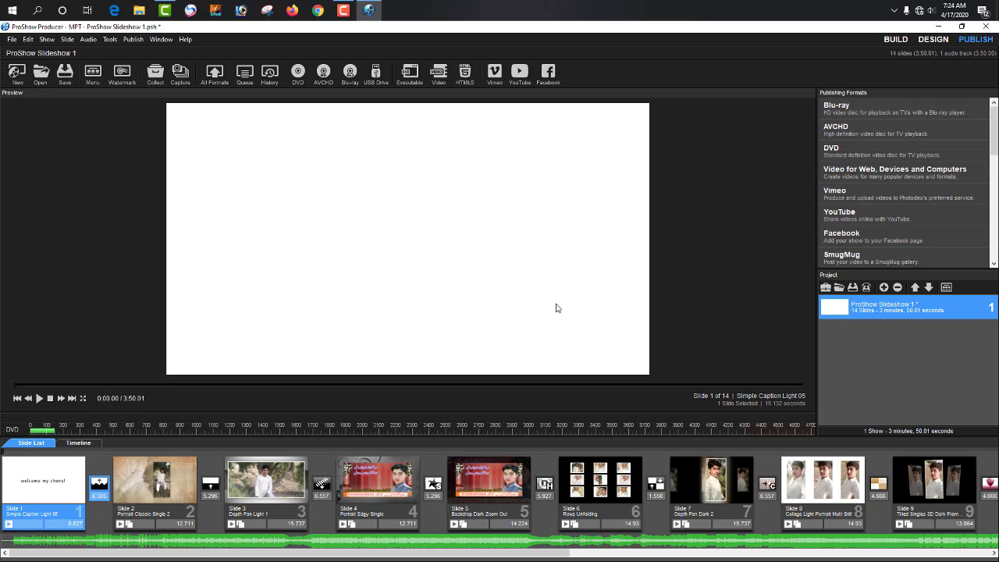
click(986, 26)
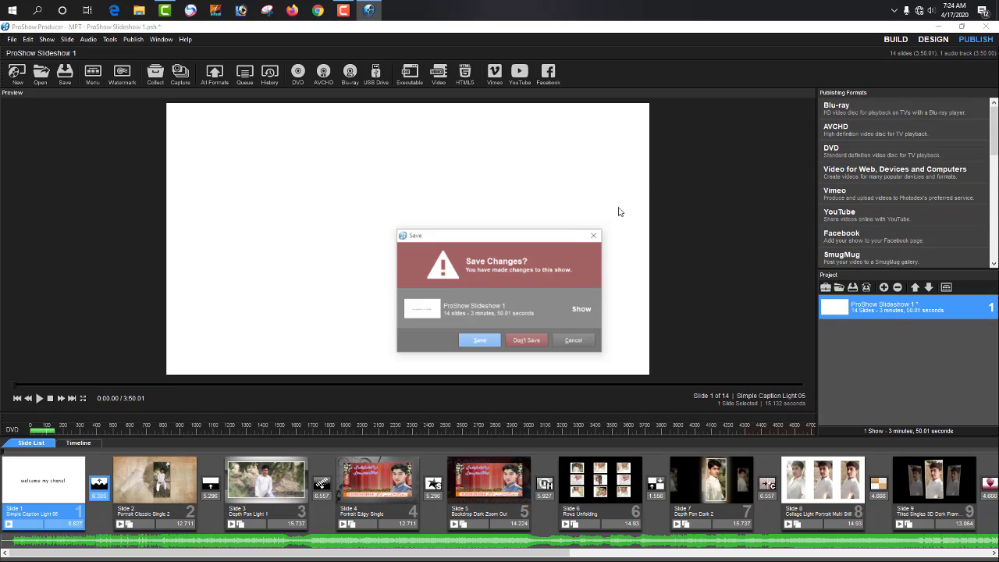
click(520, 345)
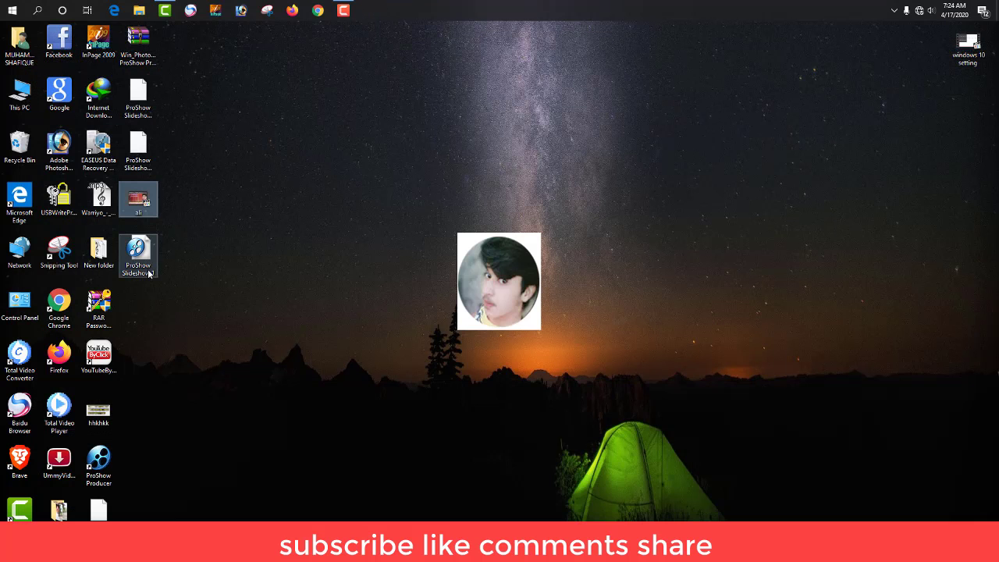
Play the exported ali video from the desktop in the media player and skip forward through it to check its slides.
right_click(206, 255)
click(234, 287)
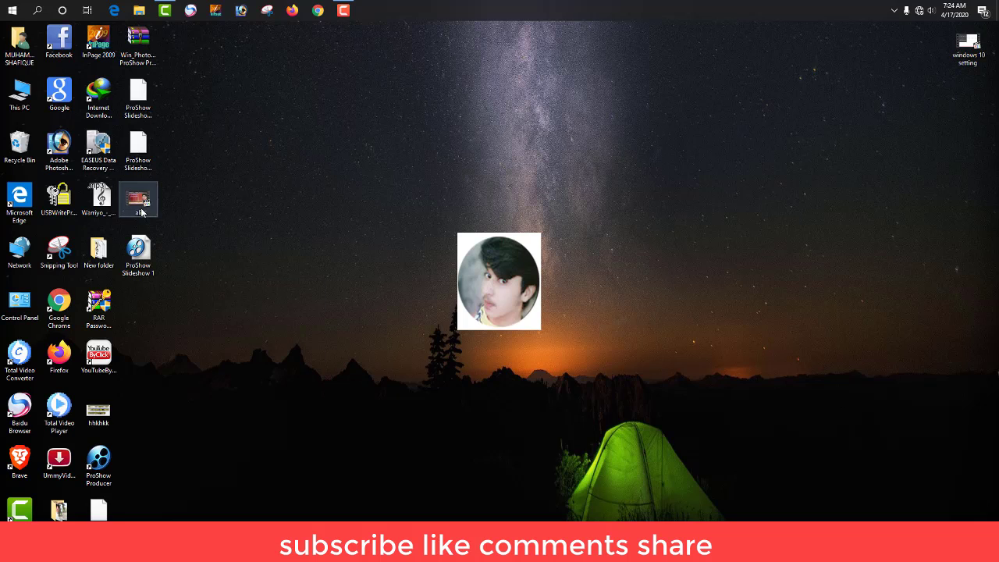
double_click(138, 199)
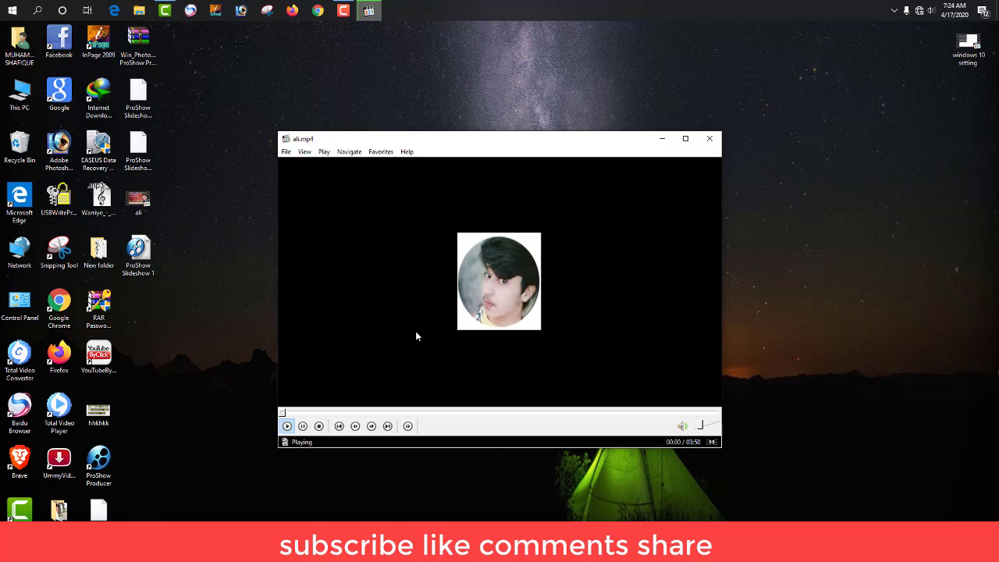
click(344, 417)
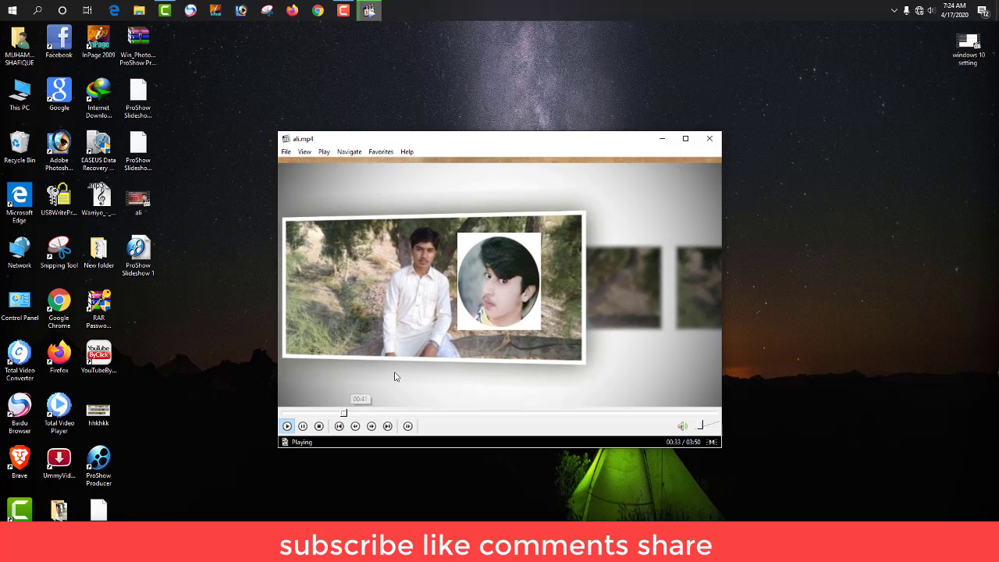
click(400, 418)
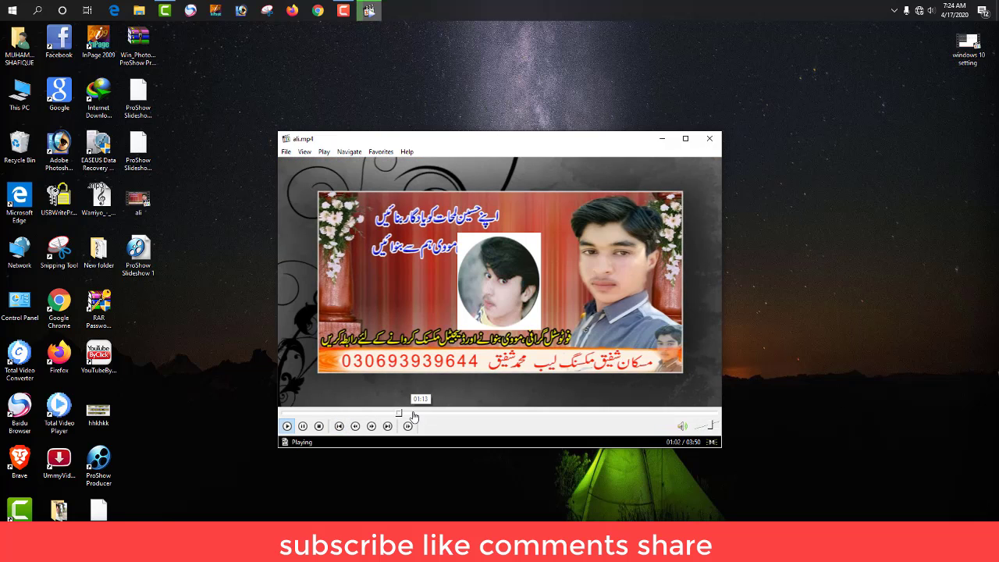
click(431, 418)
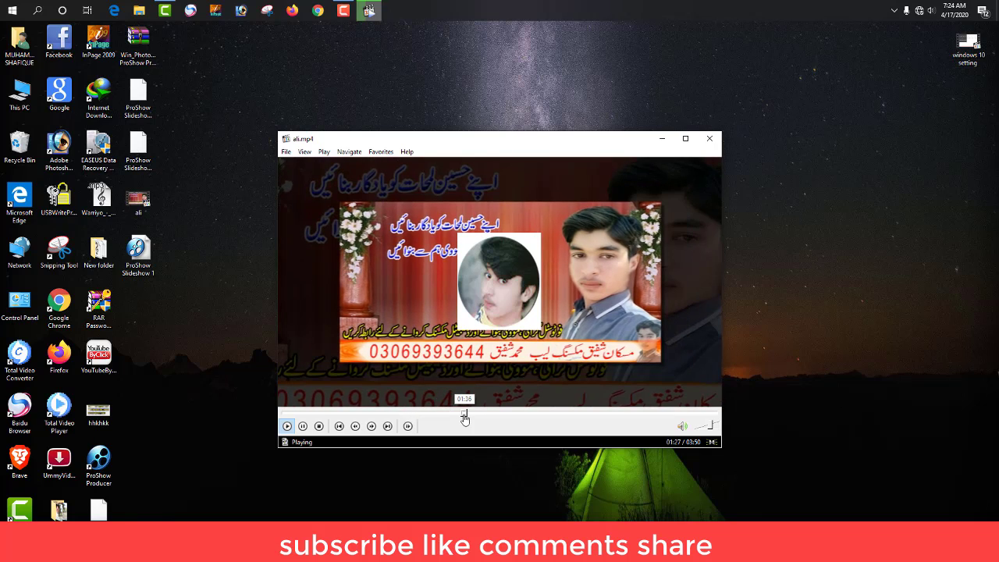
click(466, 416)
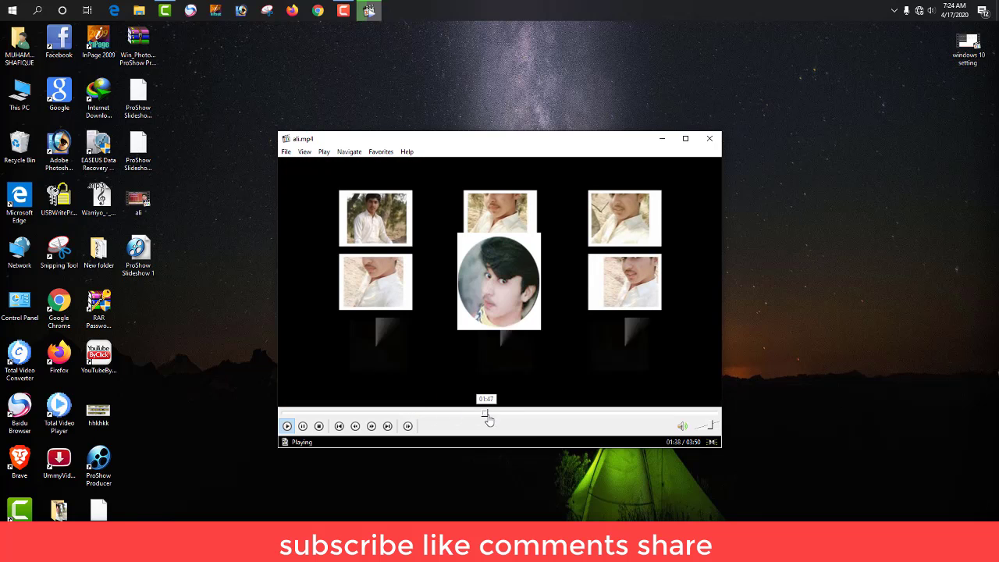